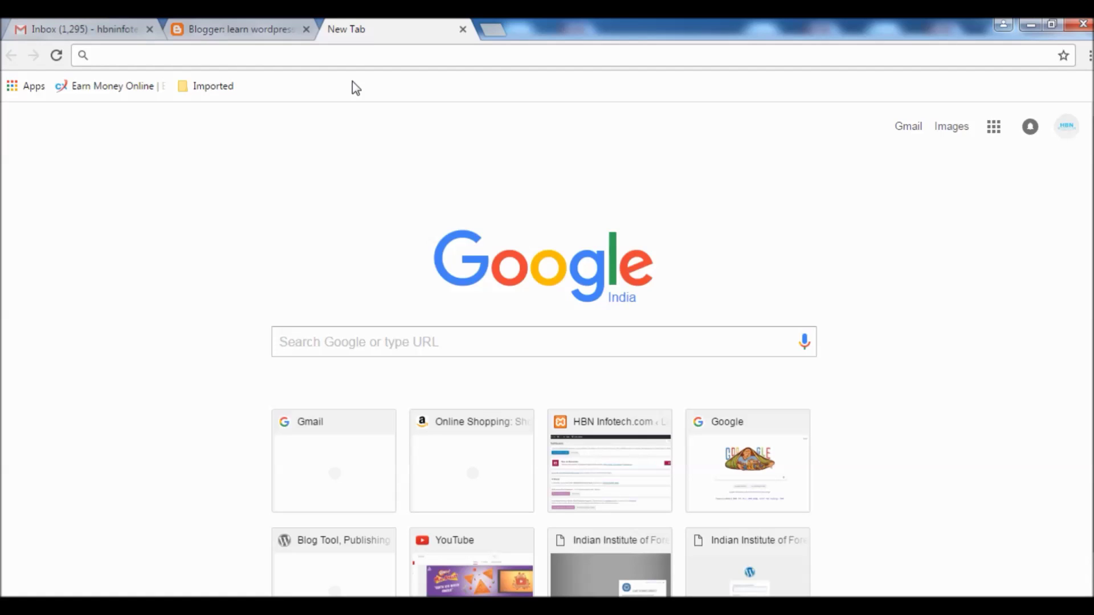
text(googl)
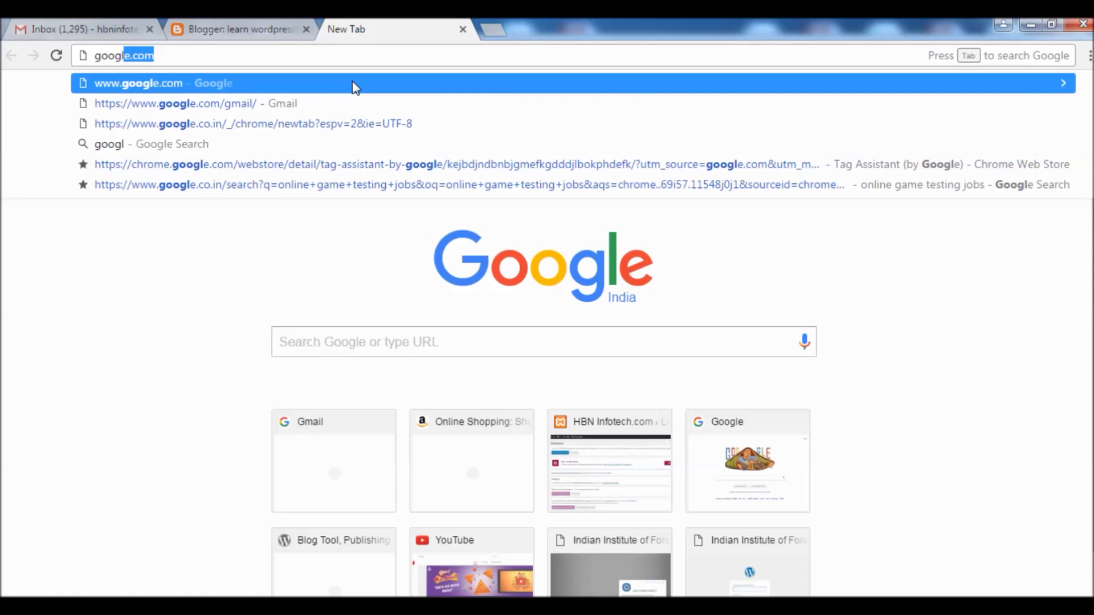
text(e trans)
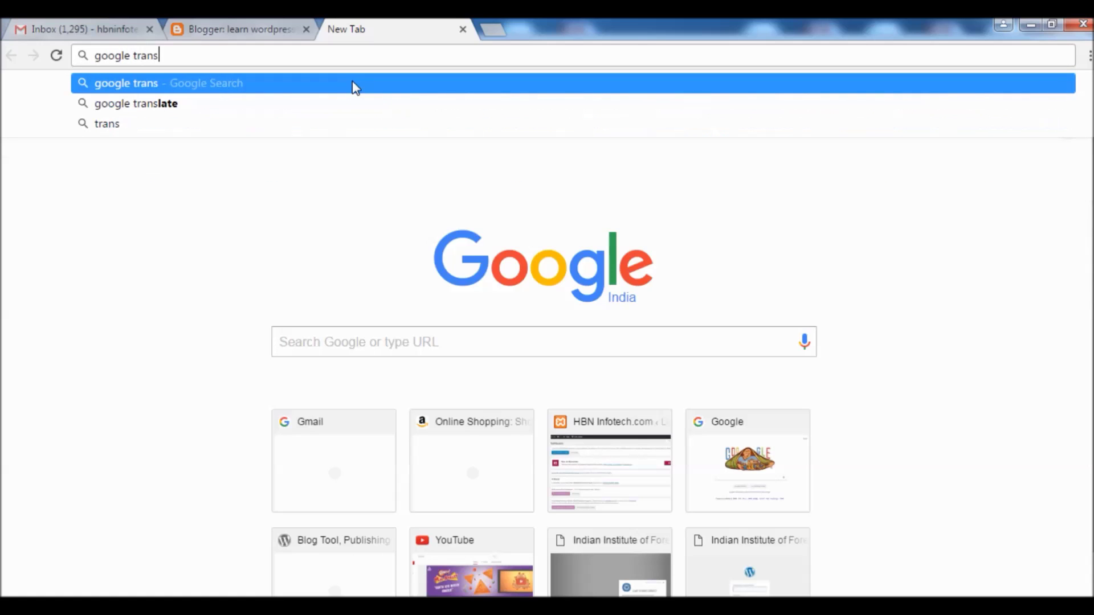
text(late)
Search for google translate and set its translator from English to Japanese
key(Return)
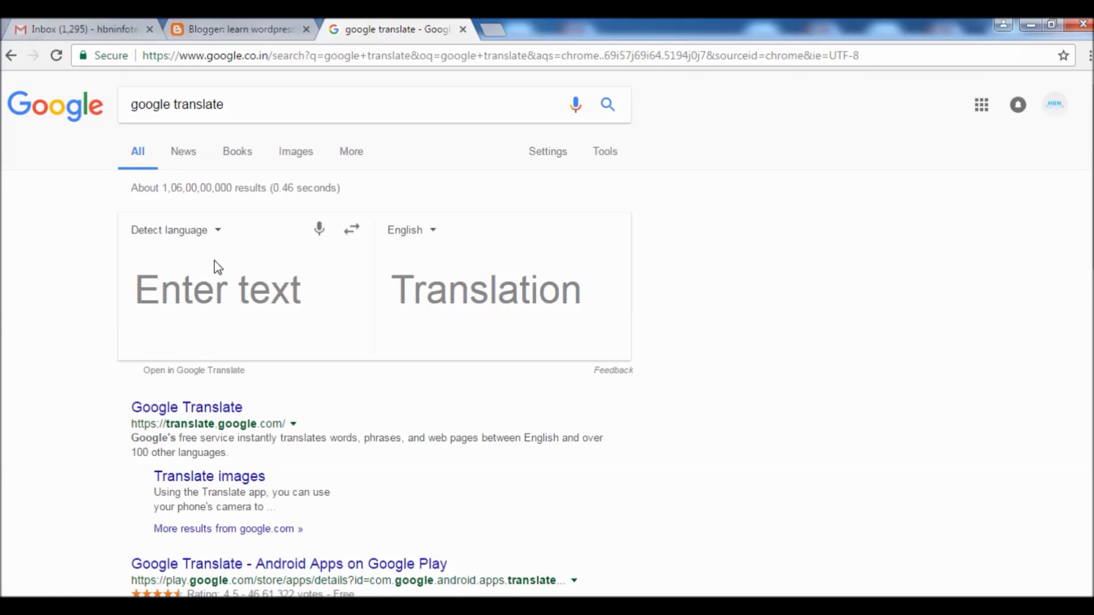
click(216, 233)
key(e)
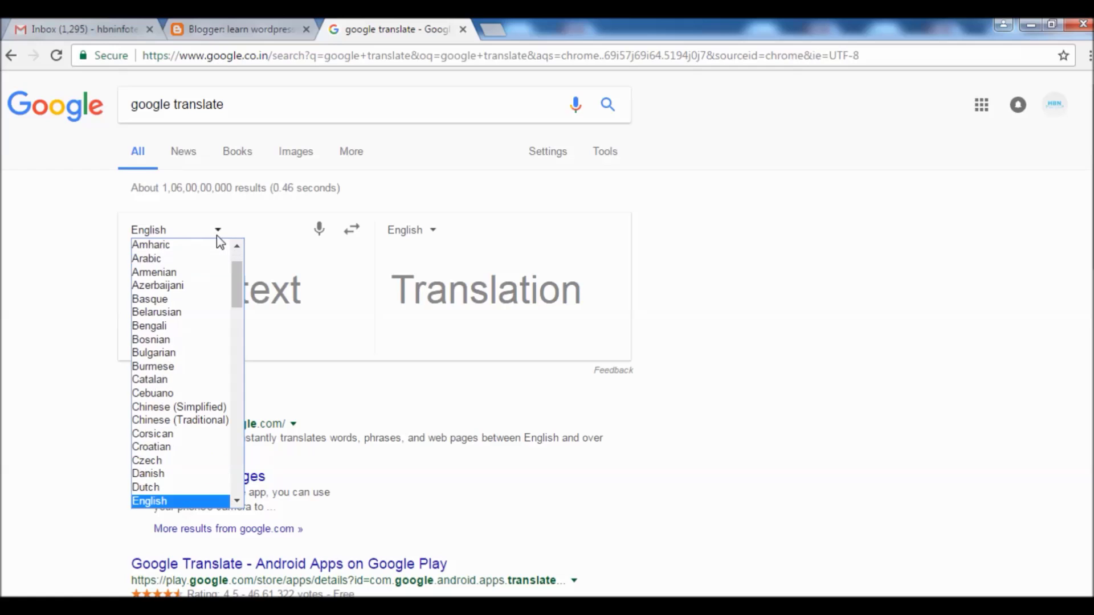
click(180, 500)
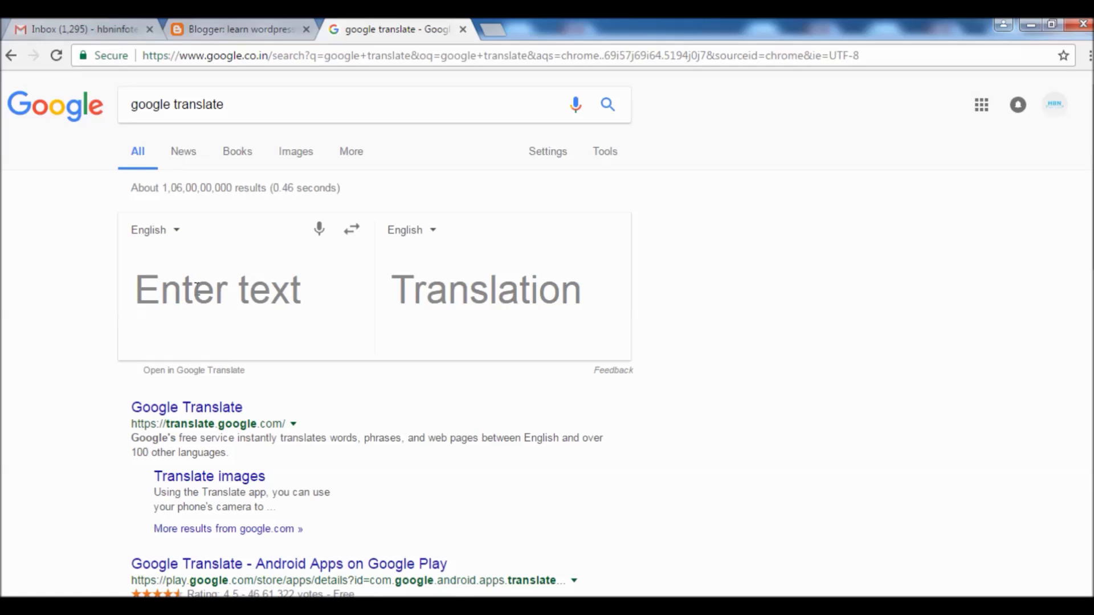
text(wordpres)
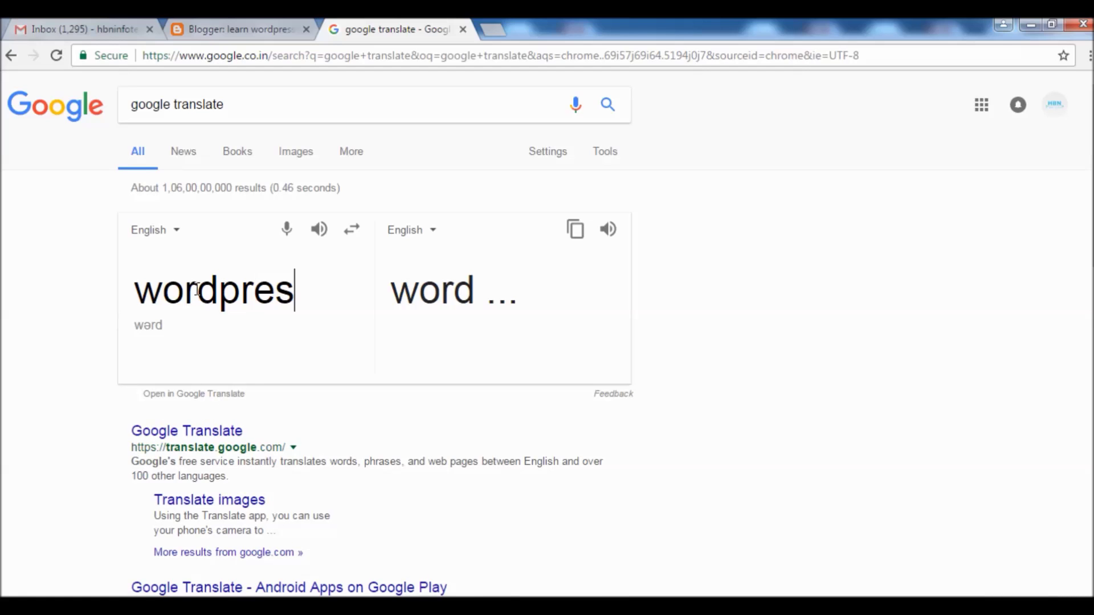
text(s)
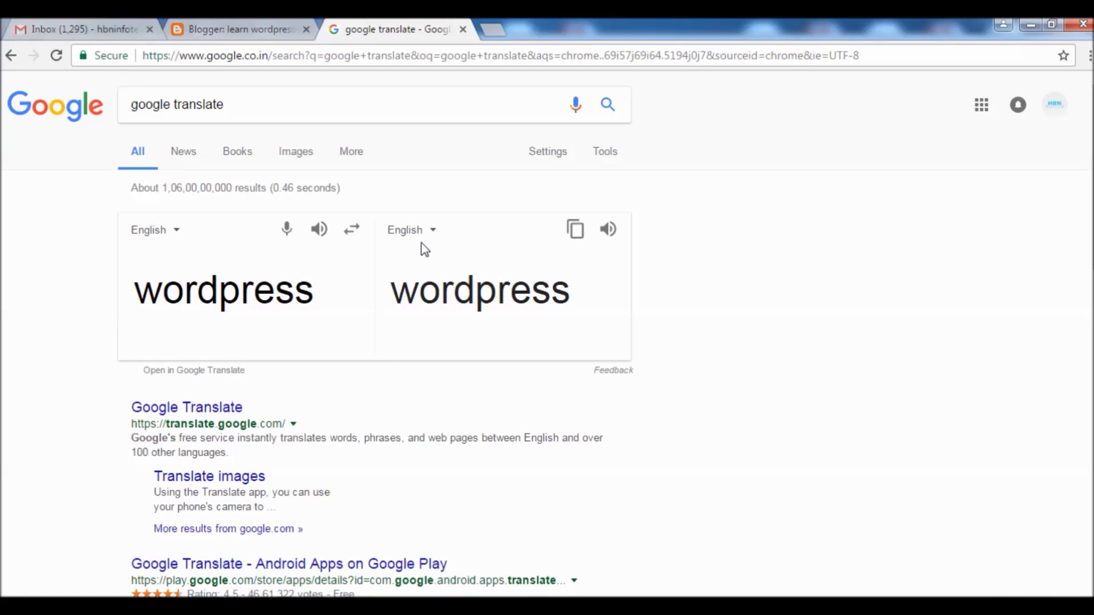
click(430, 232)
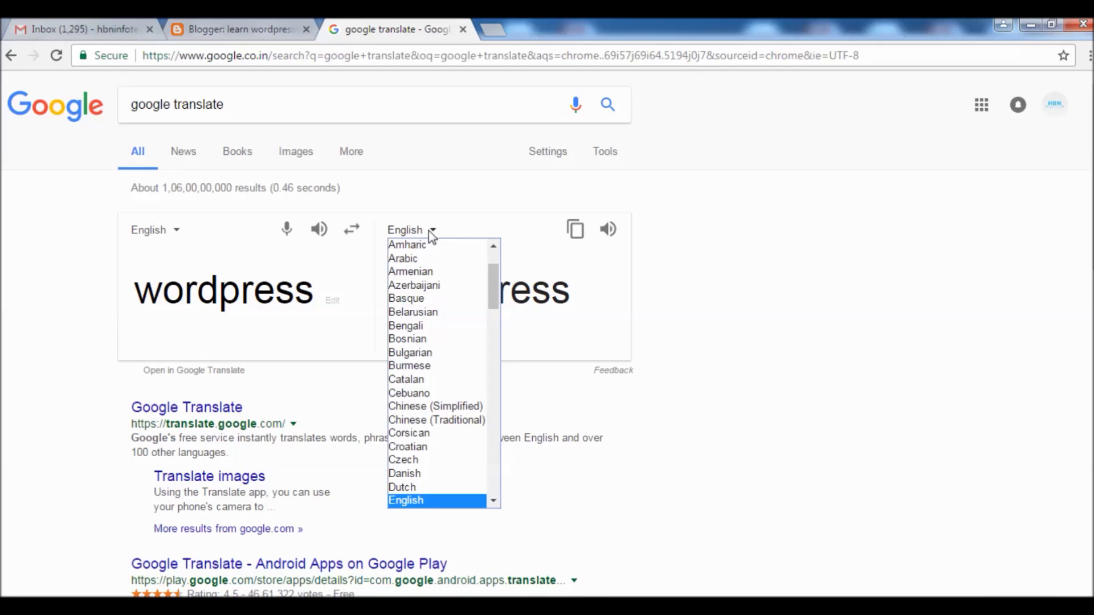
scroll(457, 385, down, 4)
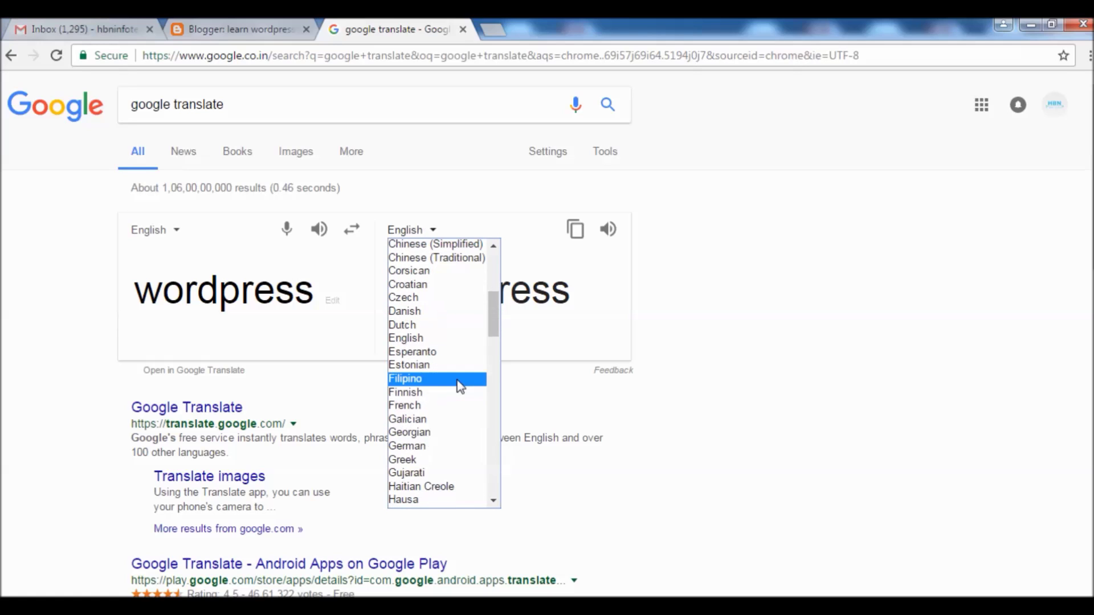
key(j)
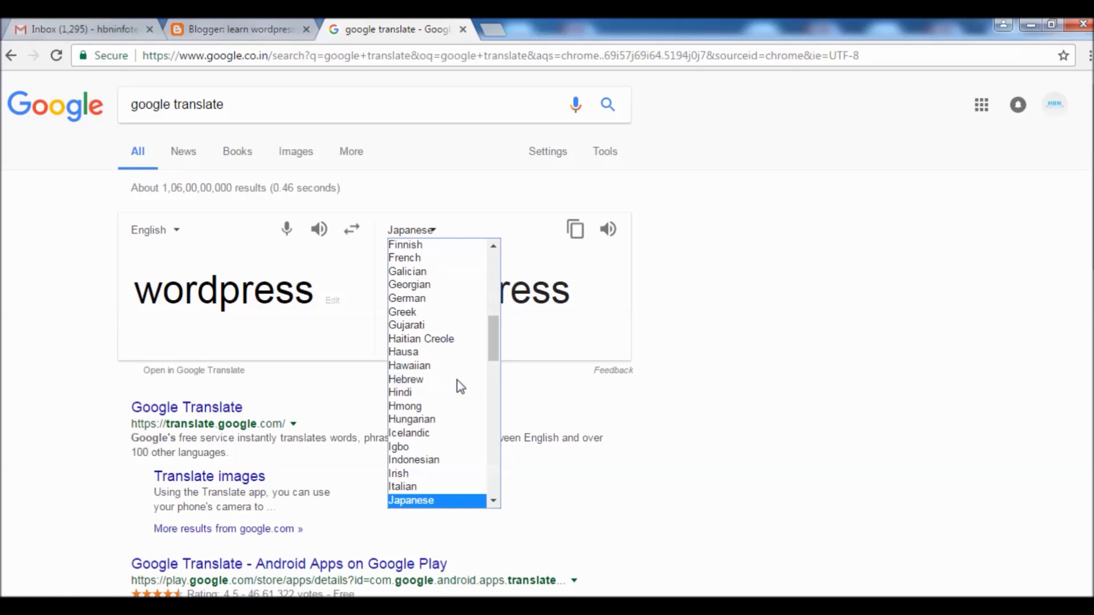
click(475, 503)
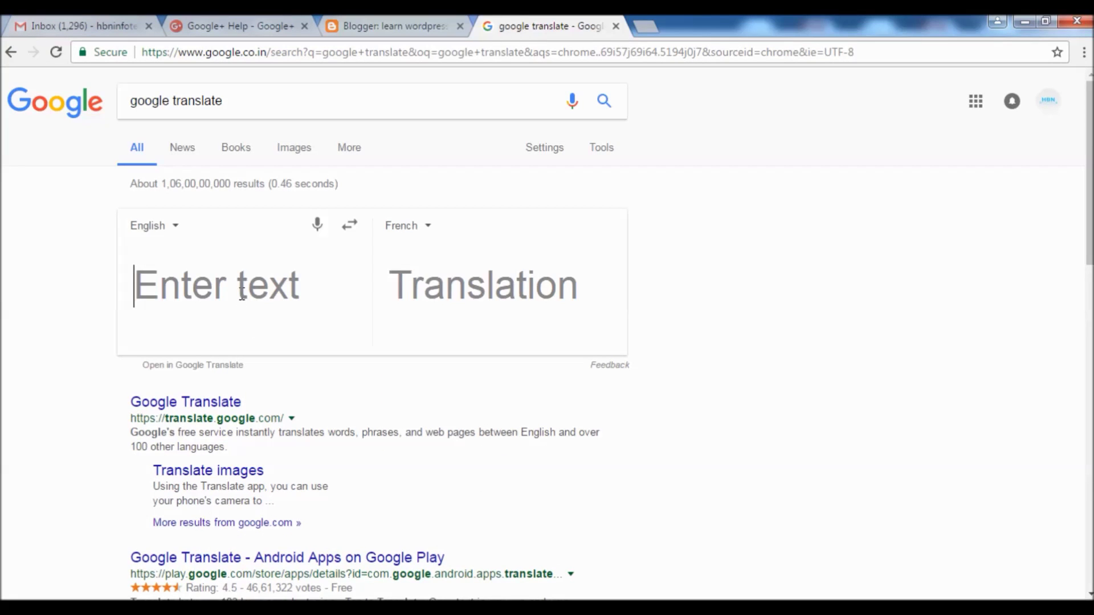
text(google trans)
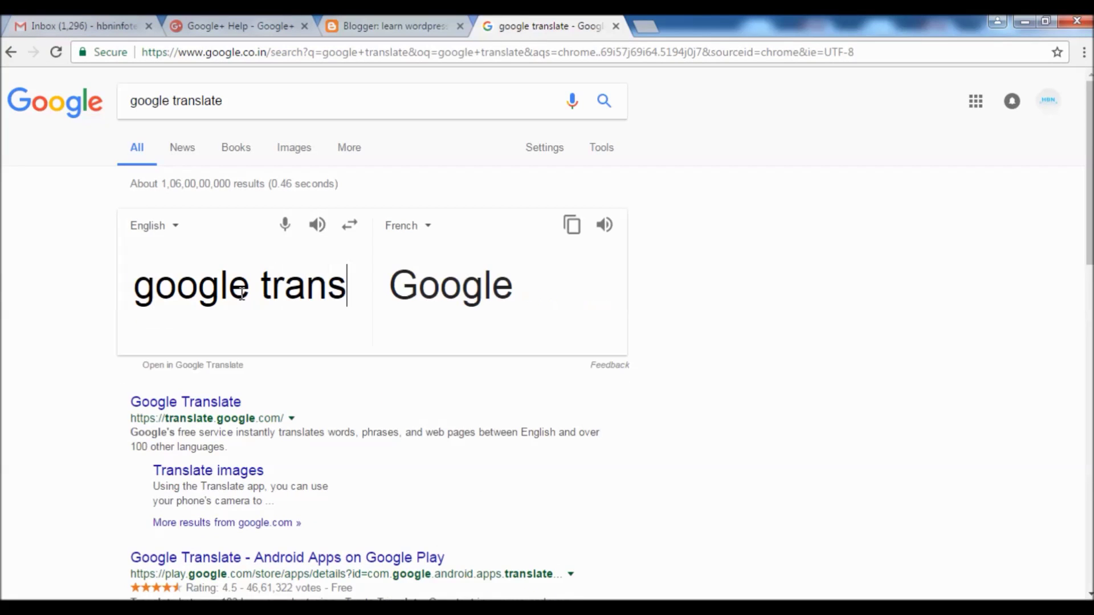
Translate the phrase into German and paste 'Google plus helfen' into a new Google+ community post
key(BackSpace)
key(BackSpace)
key(BackSpace)
key(BackSpace)
key(BackSpace)
text(plus )
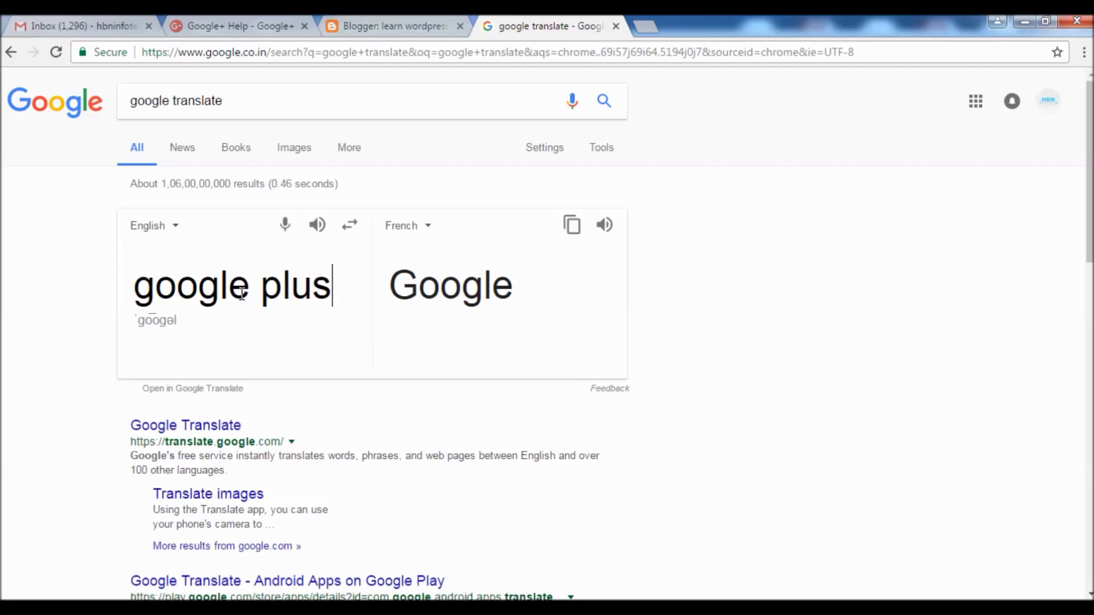
text(help)
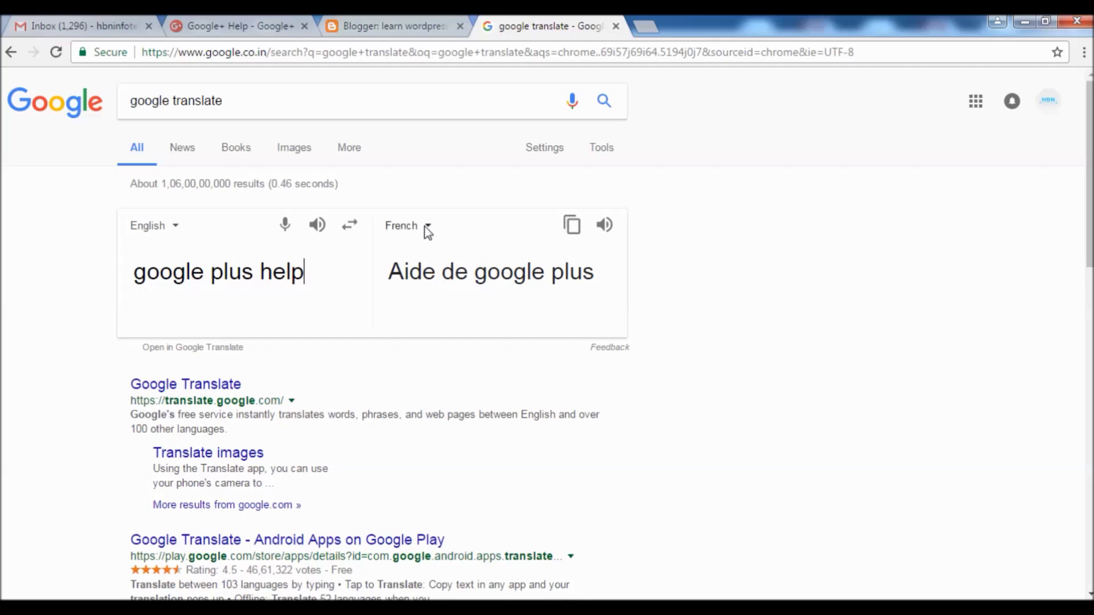
click(428, 228)
scroll(419, 427, down, 5)
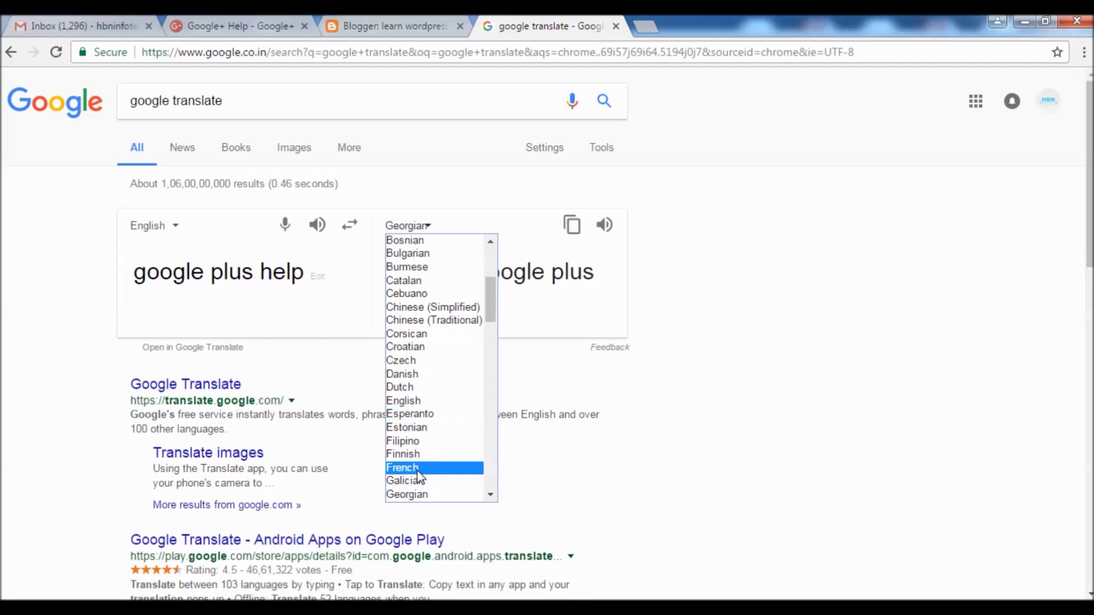
scroll(419, 469, down, 4)
click(437, 351)
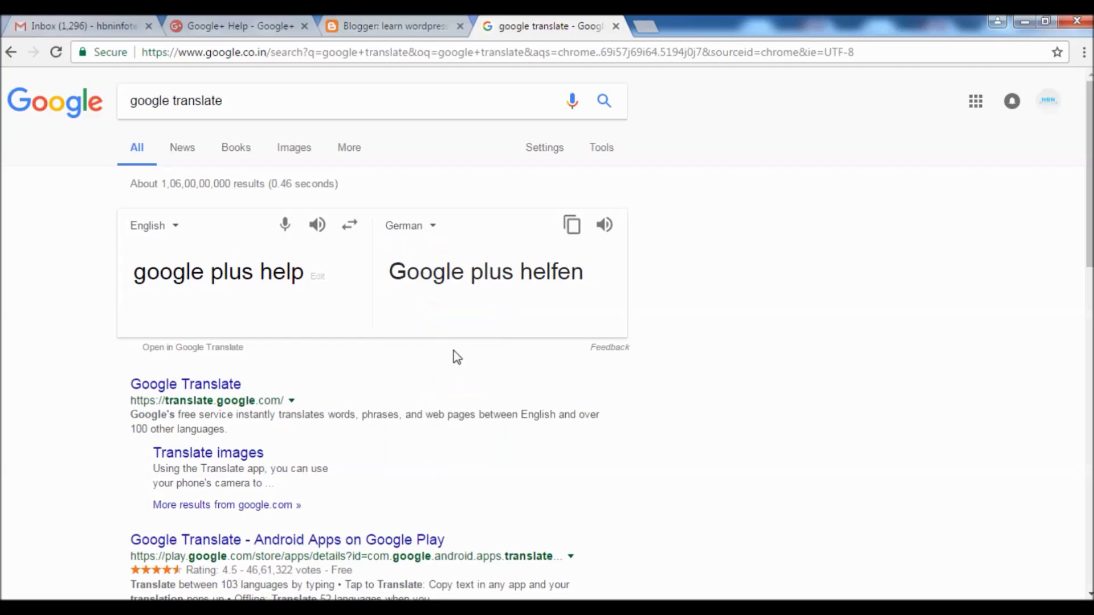
drag(584, 274, 387, 273)
key(ctrl+c)
click(235, 27)
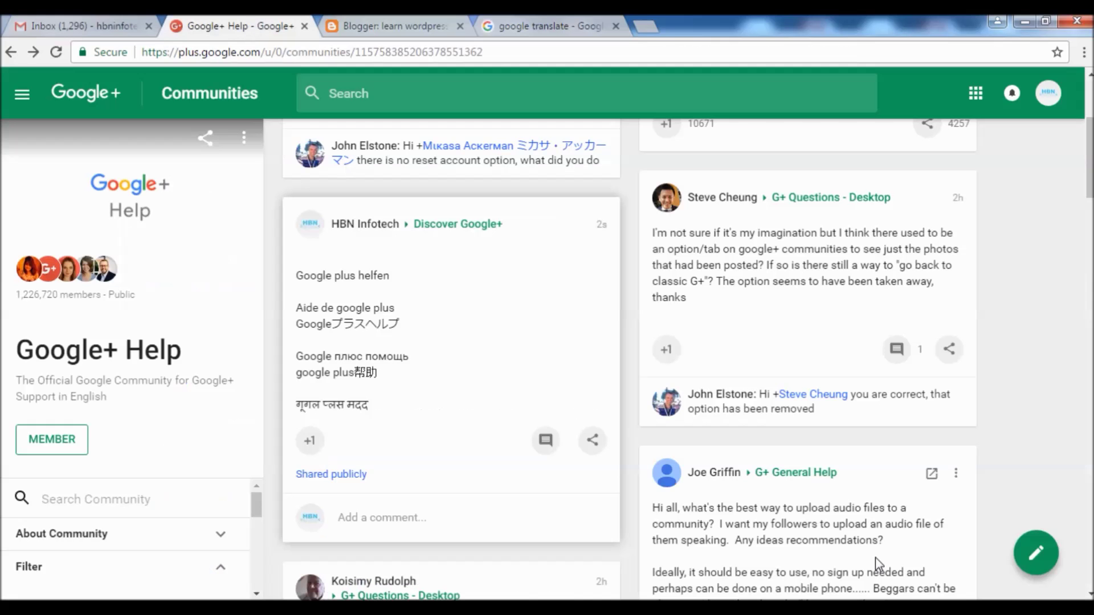
click(1034, 564)
key(ctrl+v)
click(548, 26)
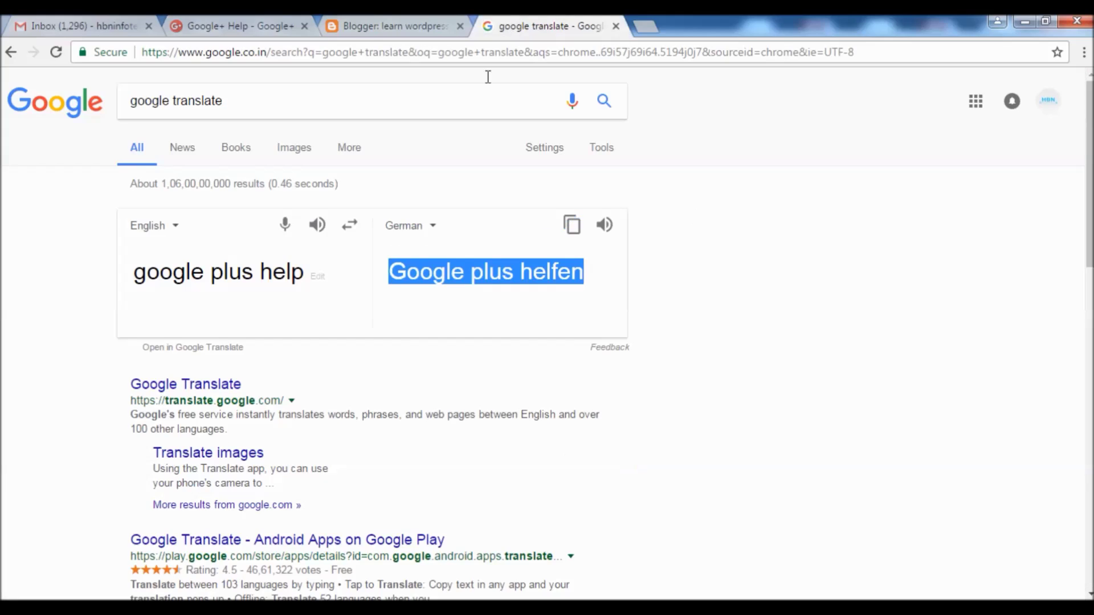
Add the French translation 'Aide de google plus' on a new line of the post
click(433, 226)
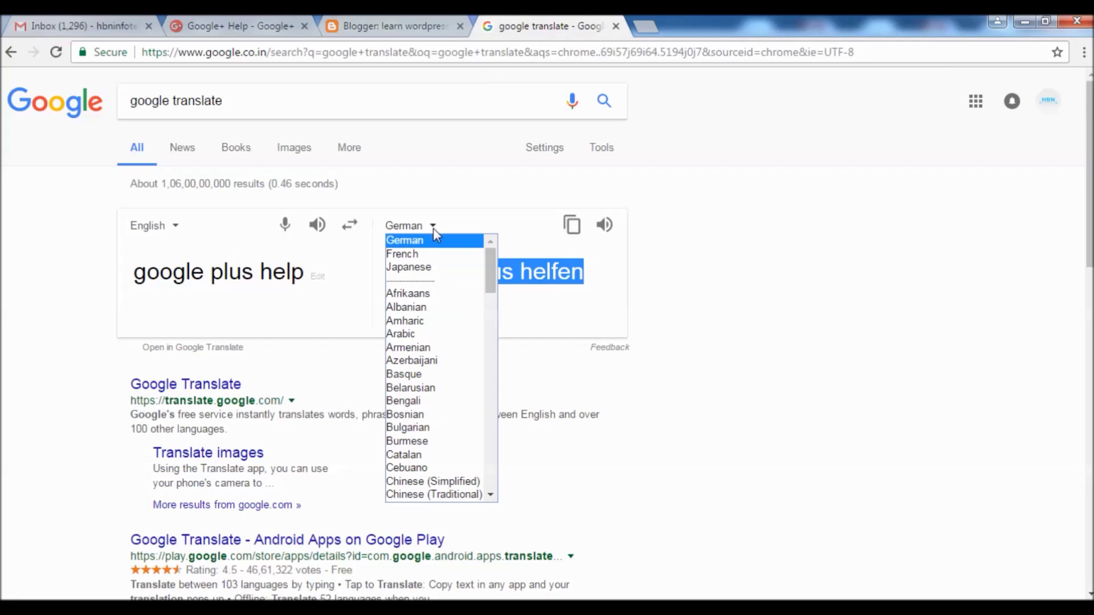
click(403, 252)
drag(610, 273, 388, 272)
key(ctrl+c)
click(296, 31)
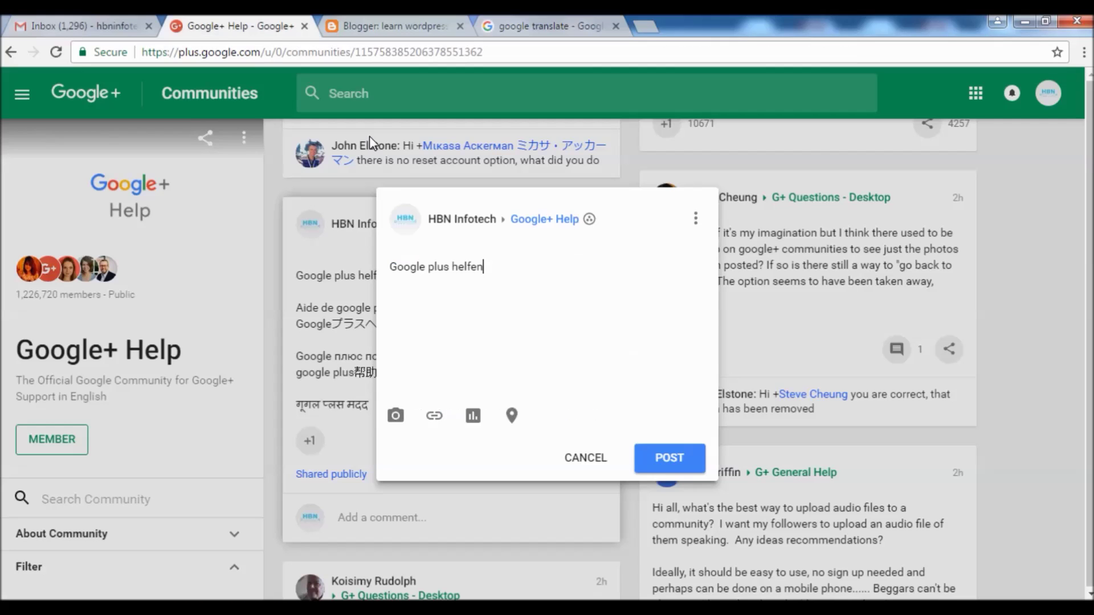
key(Return)
key(ctrl+v)
click(538, 26)
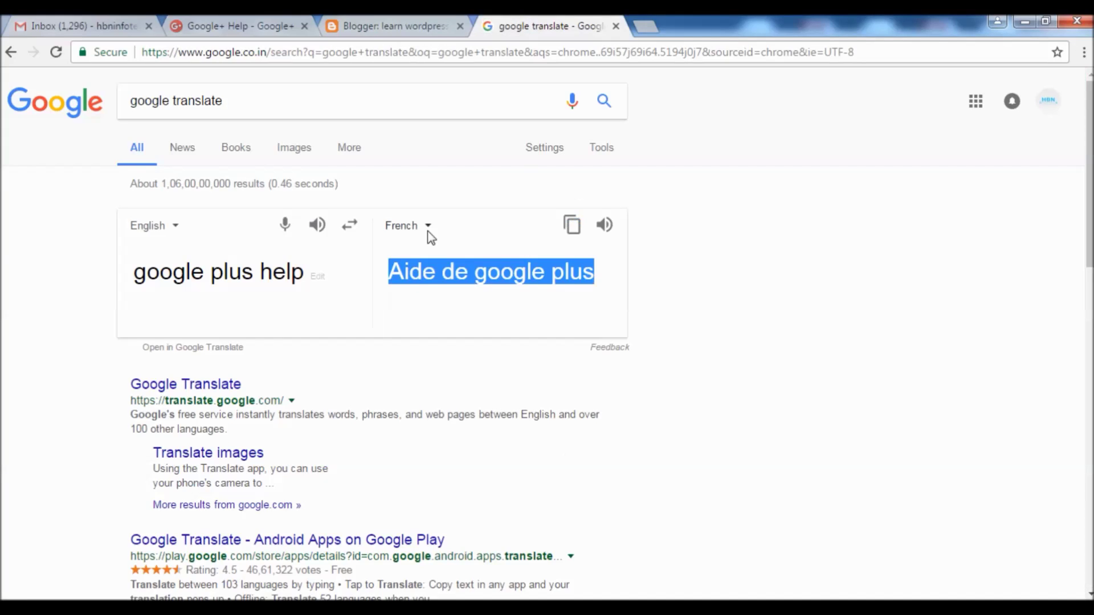
Translate the phrase into Japanese and paste it into the post
click(428, 229)
click(418, 268)
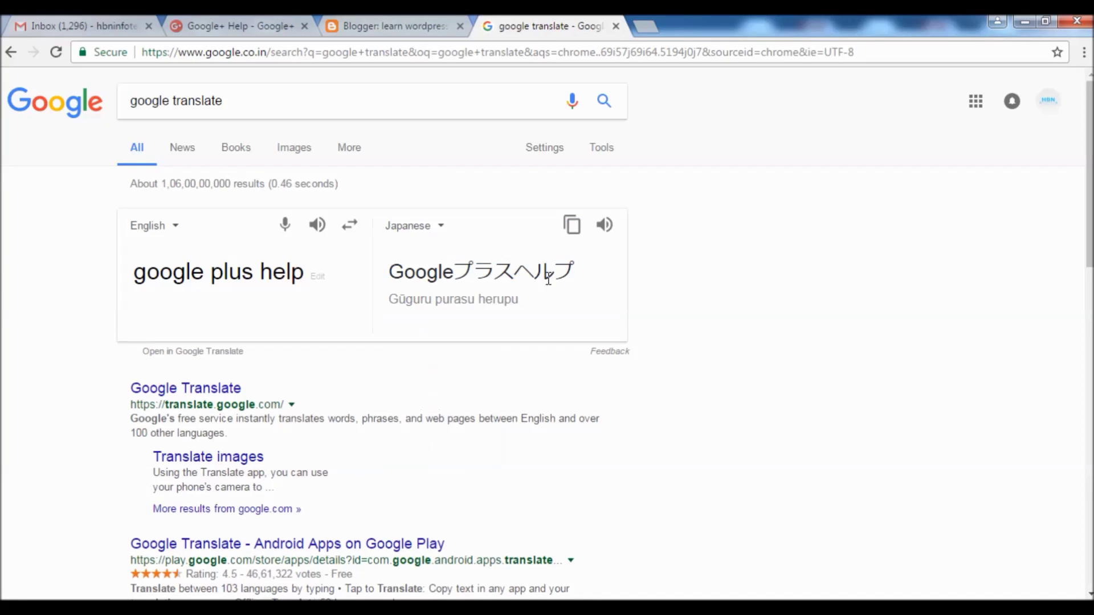
drag(577, 272, 390, 272)
click(291, 32)
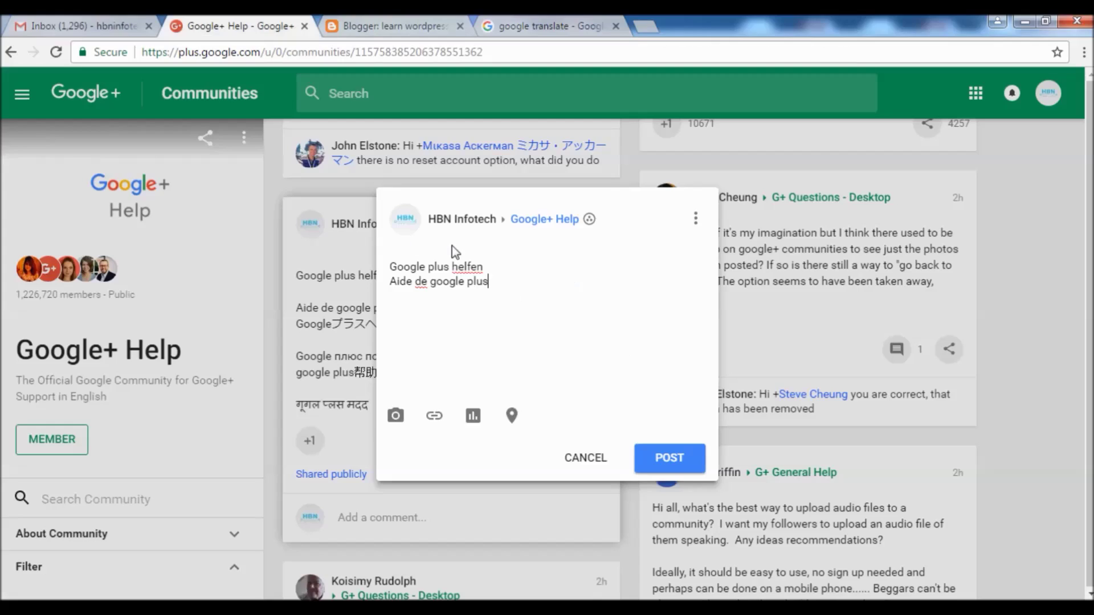
key(ctrl+v)
click(530, 25)
Translate the phrase into Russian and paste it into the post
click(416, 226)
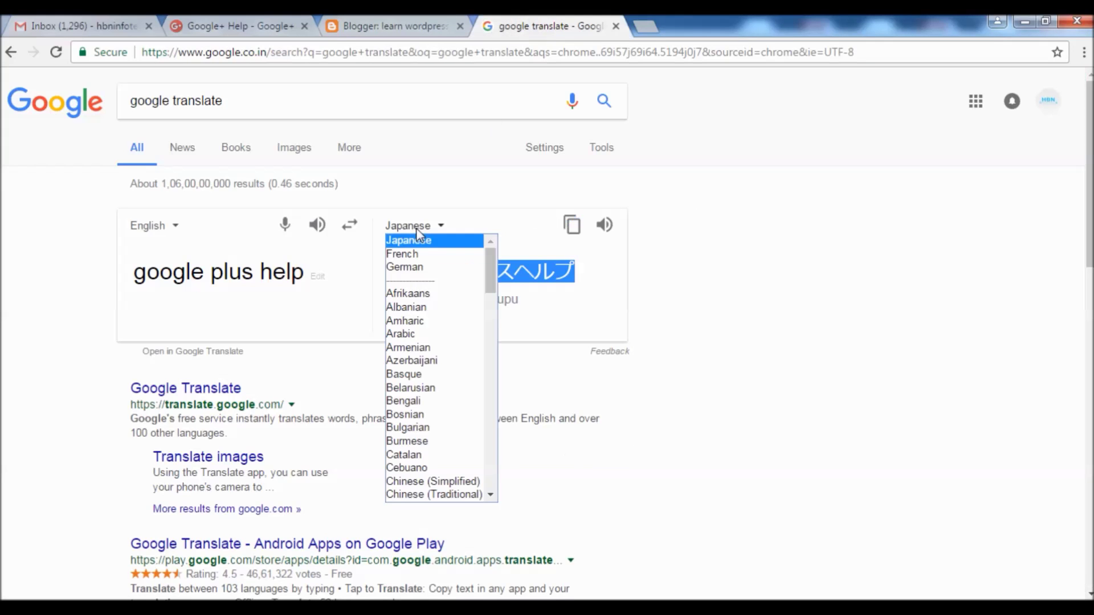
key(r)
key(Down)
click(425, 503)
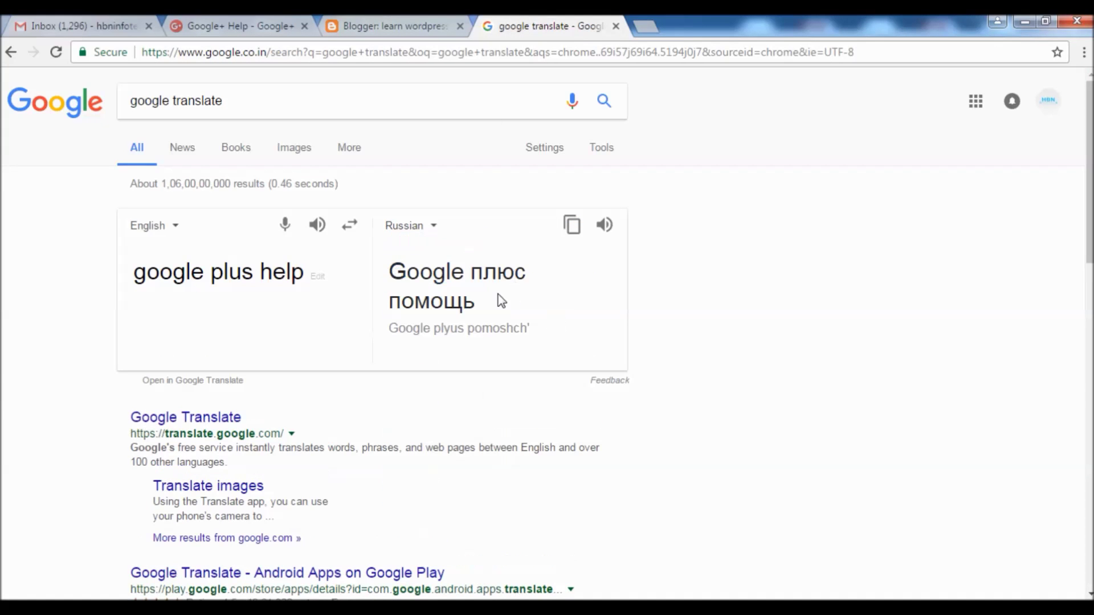
drag(499, 300, 394, 271)
key(ctrl+c)
click(292, 30)
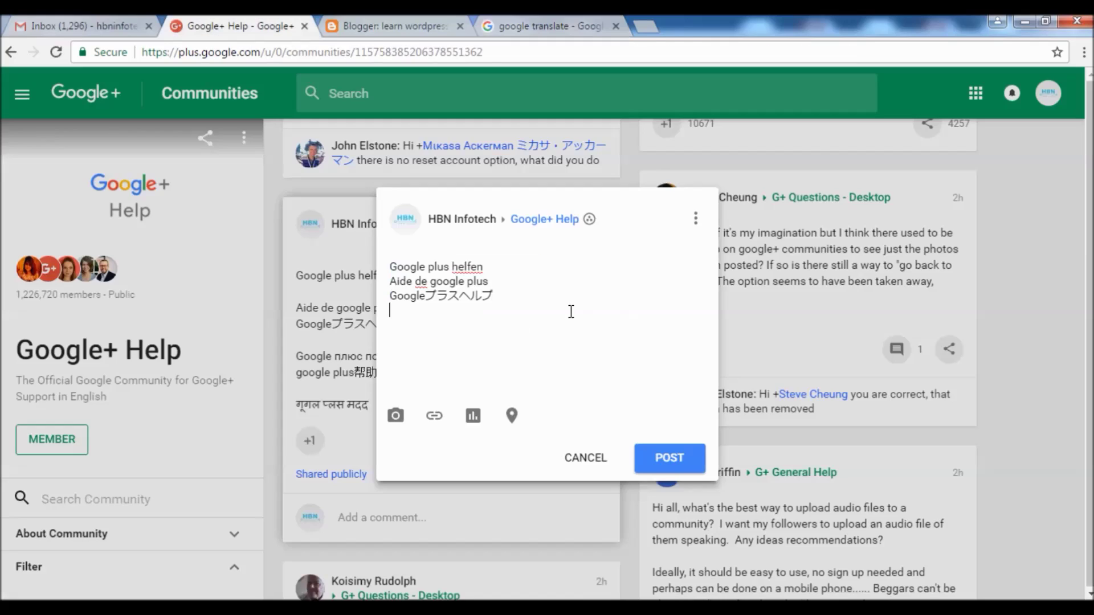
key(ctrl+v)
click(530, 26)
Translate the phrase into Chinese (Simplified) and paste 'google plus帮助' into the post
click(411, 225)
text(ch)
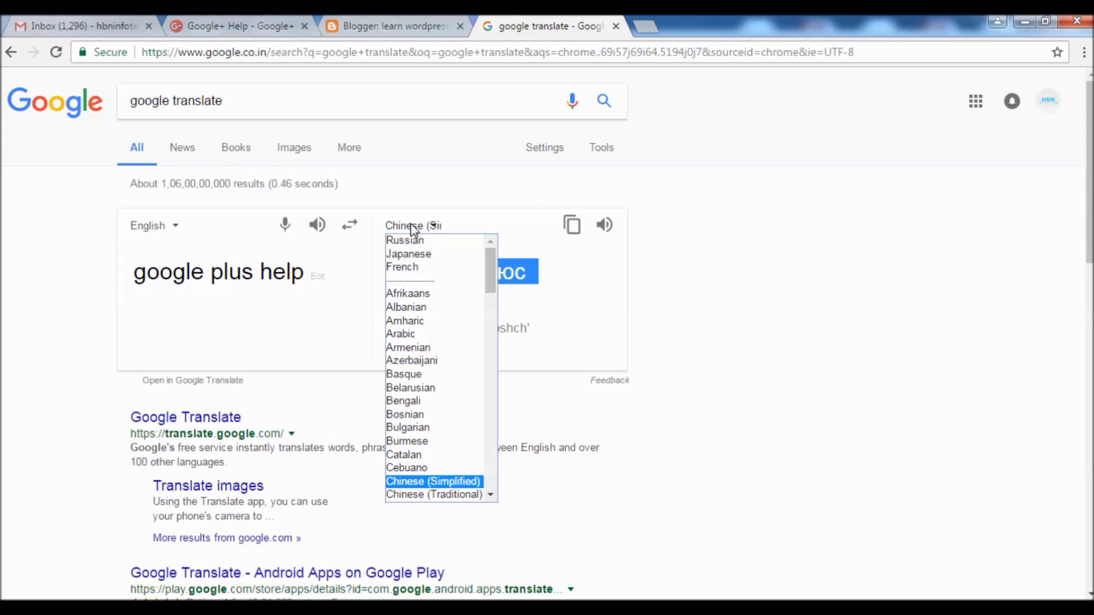
click(454, 484)
drag(540, 274, 387, 284)
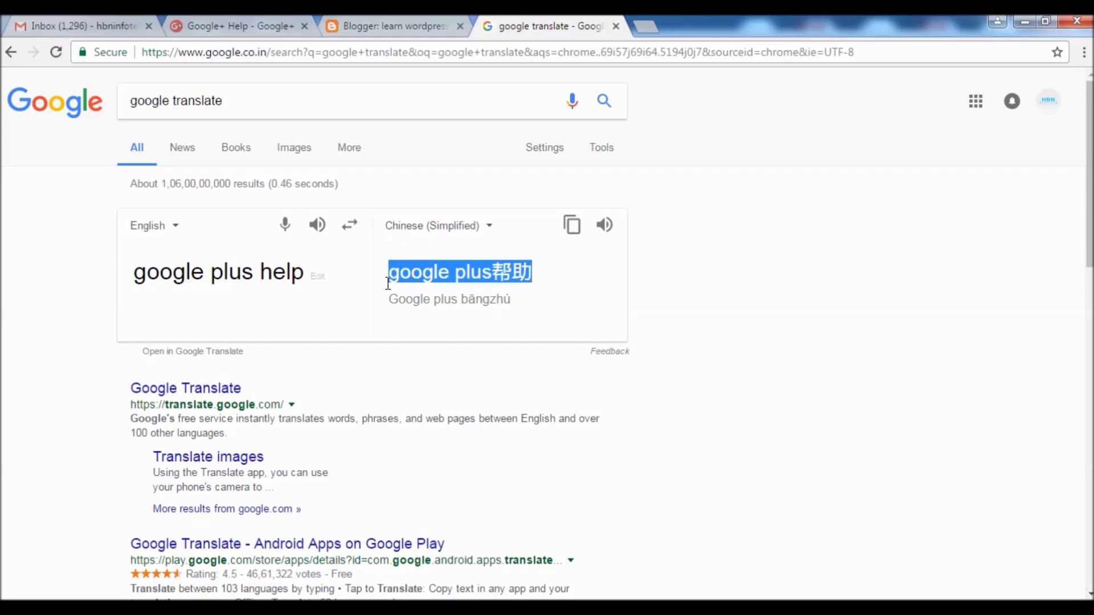
key(ctrl+c)
click(222, 26)
key(ctrl+v)
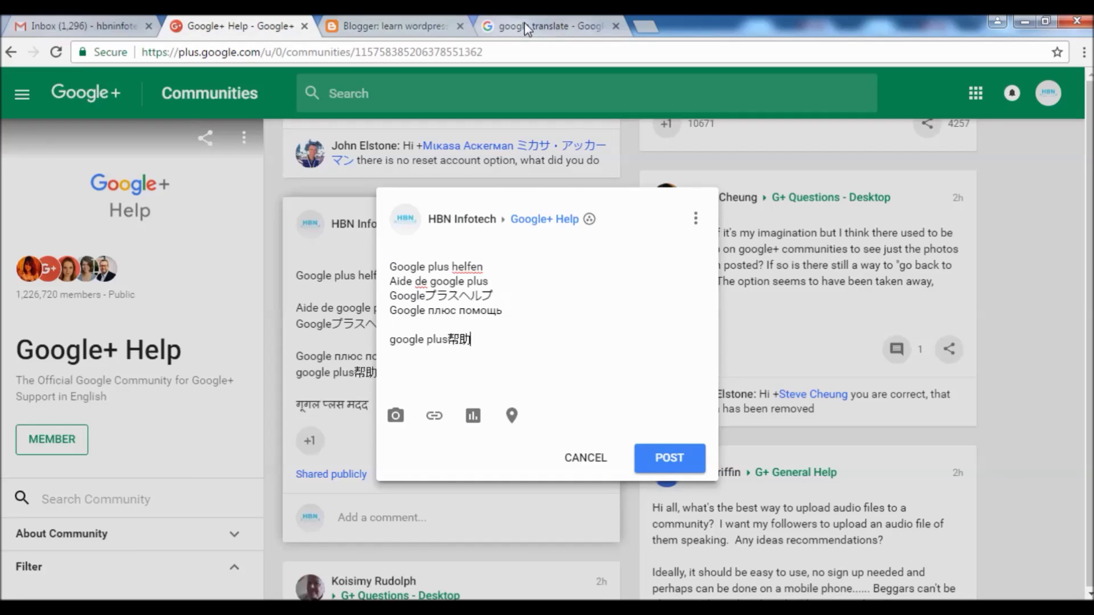
click(530, 26)
Add the Hindi translation to the post and publish it
click(472, 227)
text(hi)
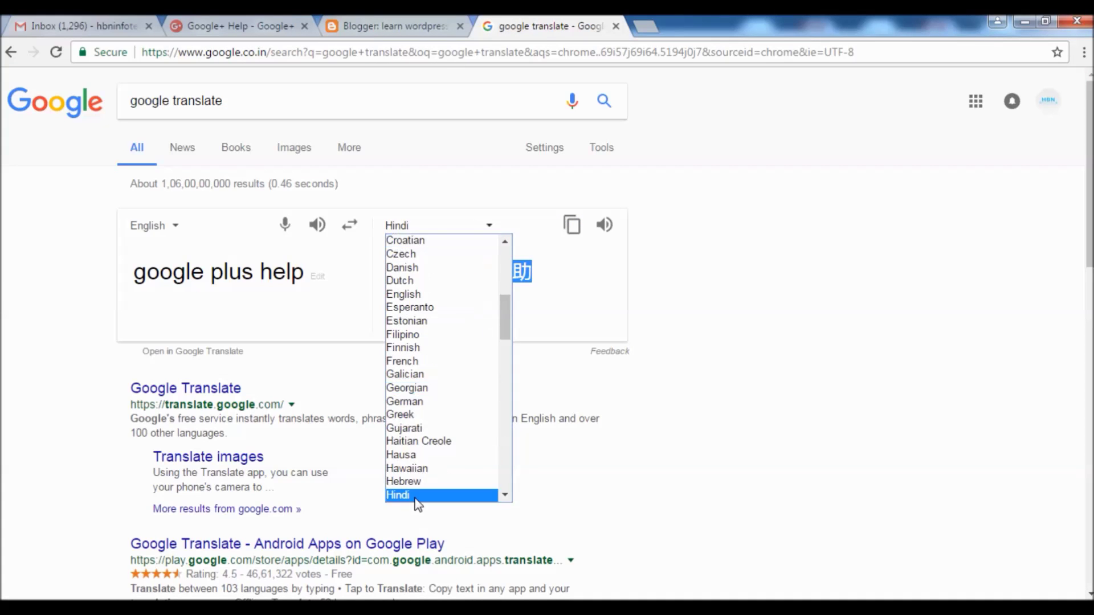
click(478, 495)
drag(519, 274, 392, 277)
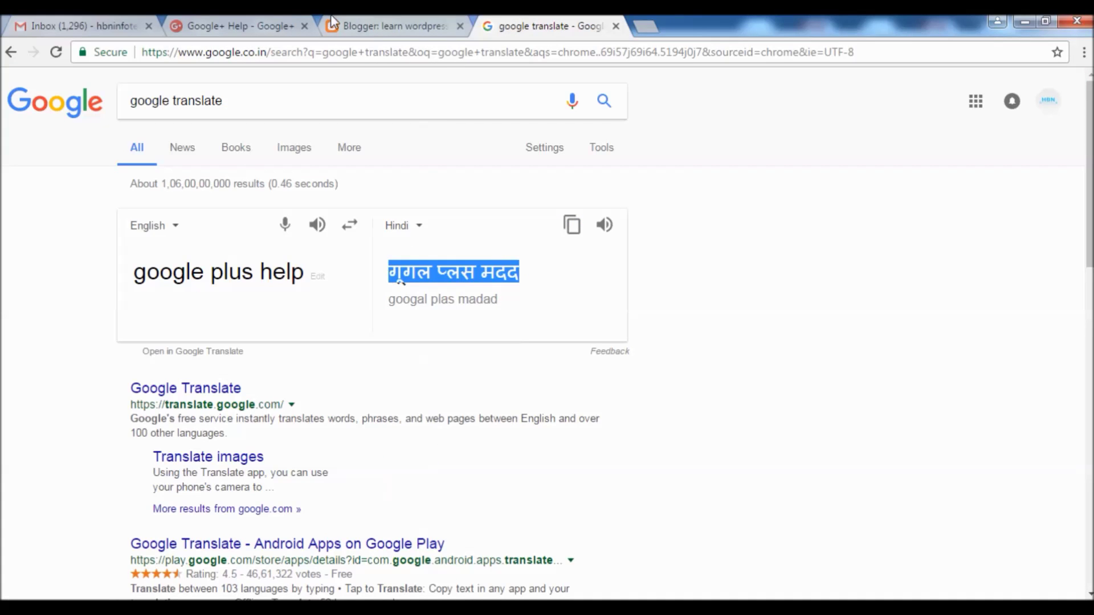
click(282, 26)
key(ctrl+v)
click(655, 455)
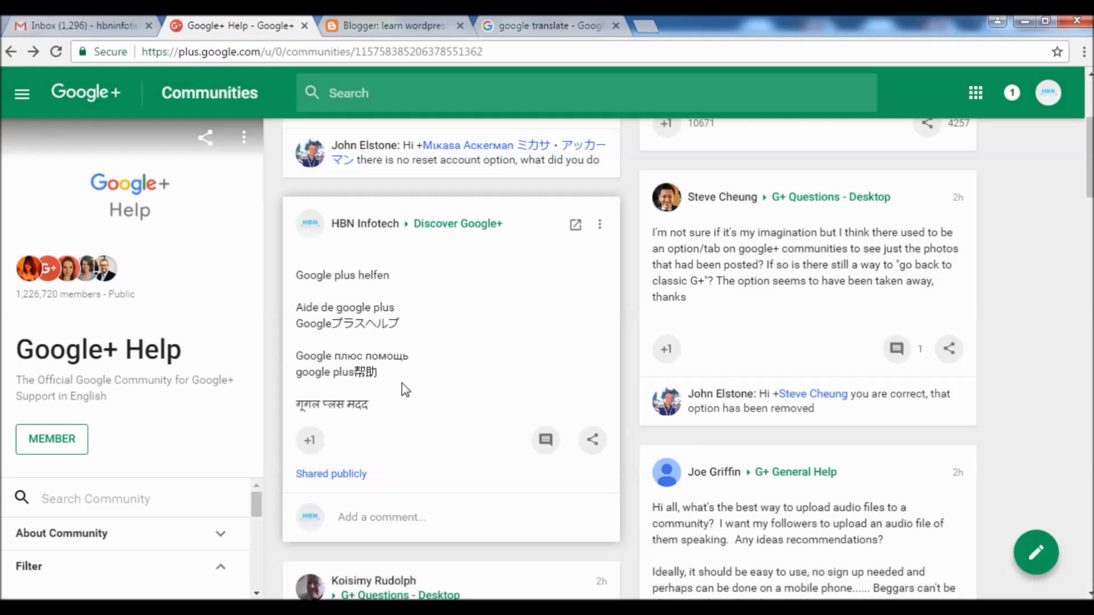
Copy the post's translated lines and open the Blogger test post for editing
drag(321, 295, 398, 409)
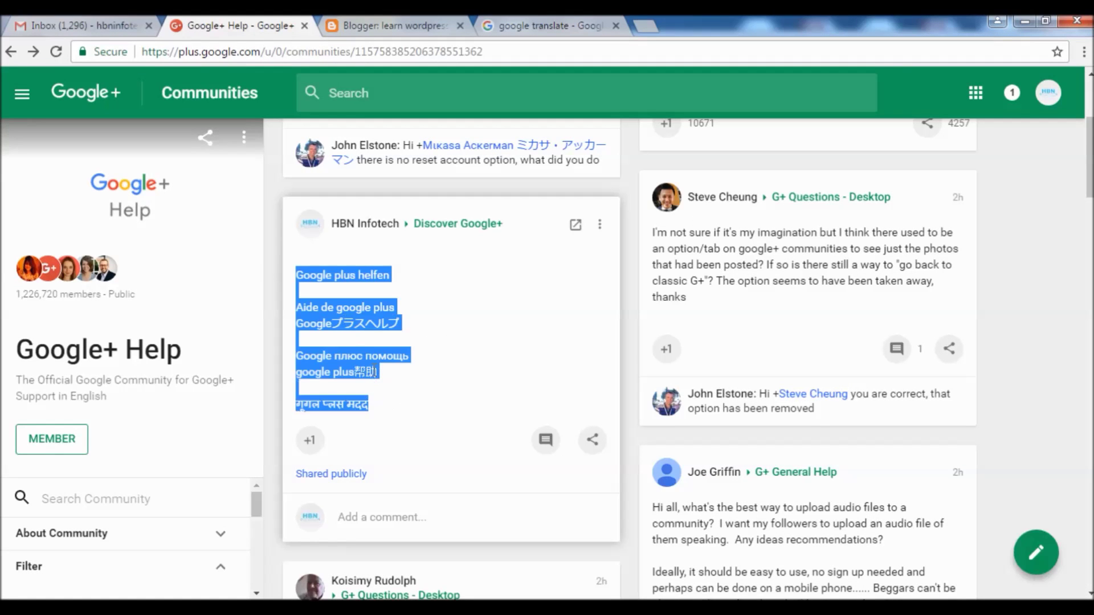
right_click(372, 370)
click(402, 381)
click(376, 25)
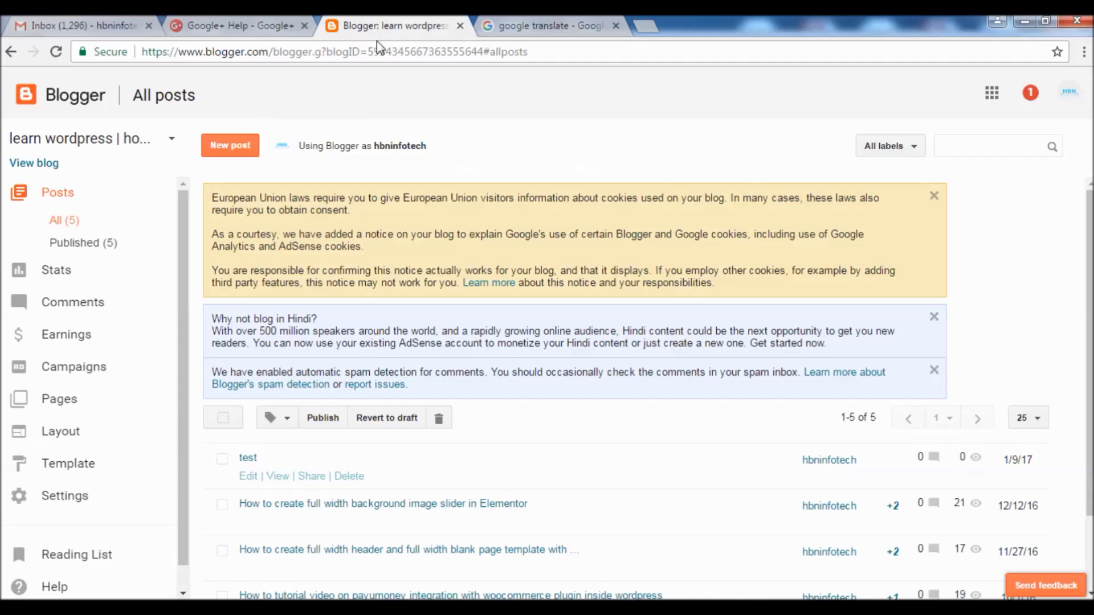
click(247, 477)
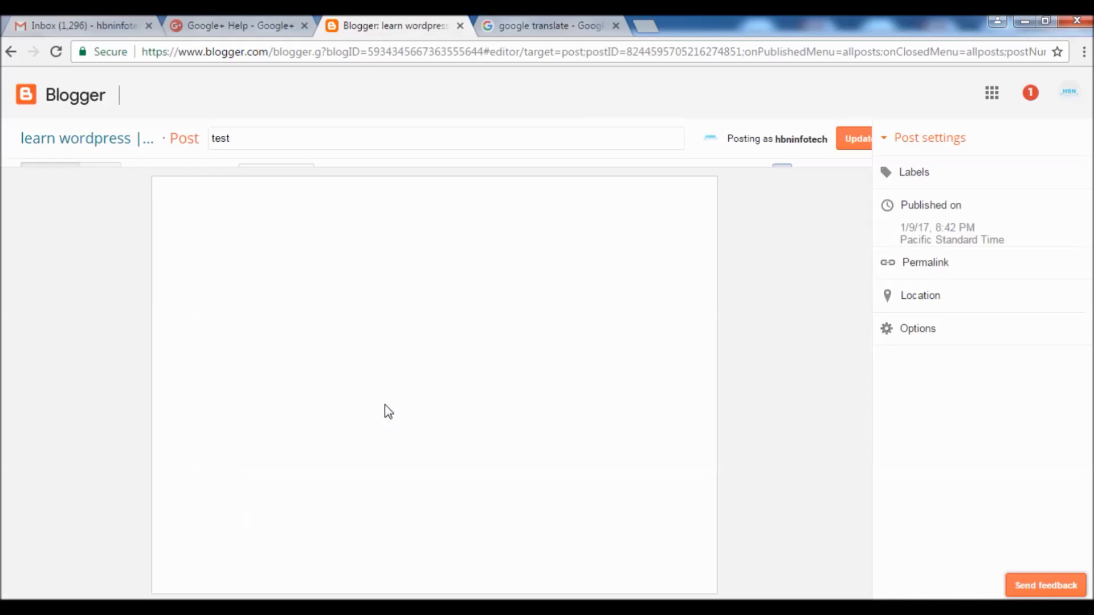
Paste the translated lines into the test post, update it, and view the live post
right_click(342, 238)
click(384, 339)
click(848, 140)
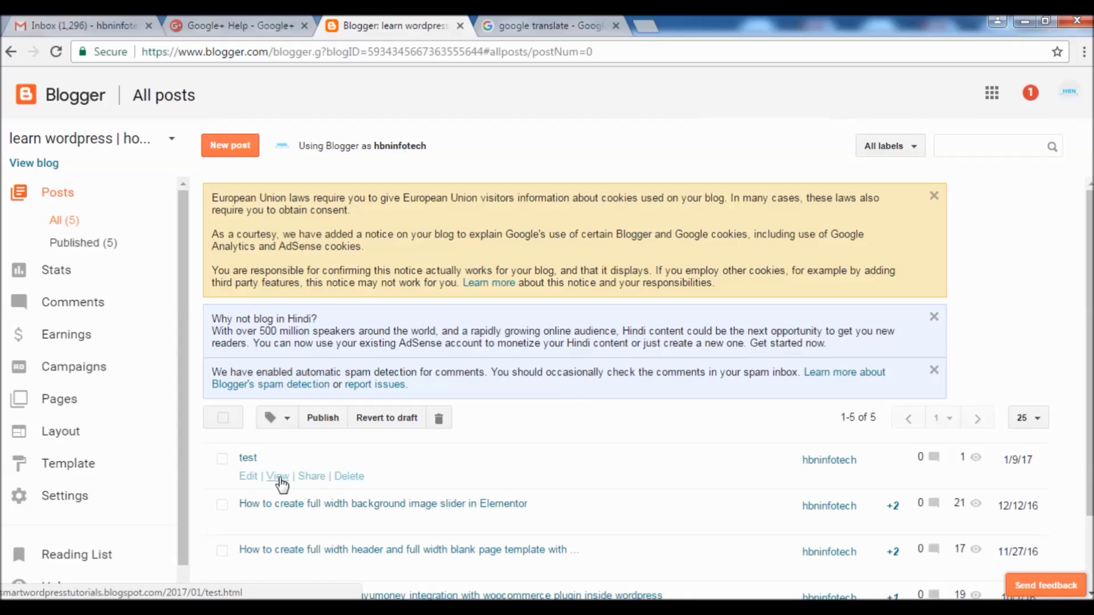
click(275, 476)
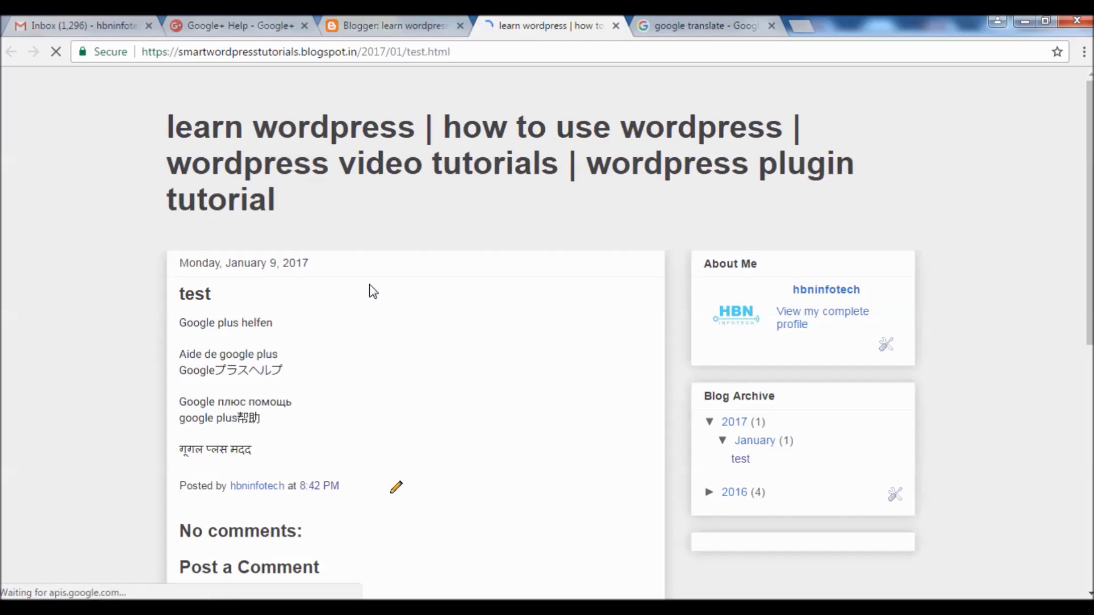
scroll(208, 181, down, 2)
drag(183, 162, 261, 317)
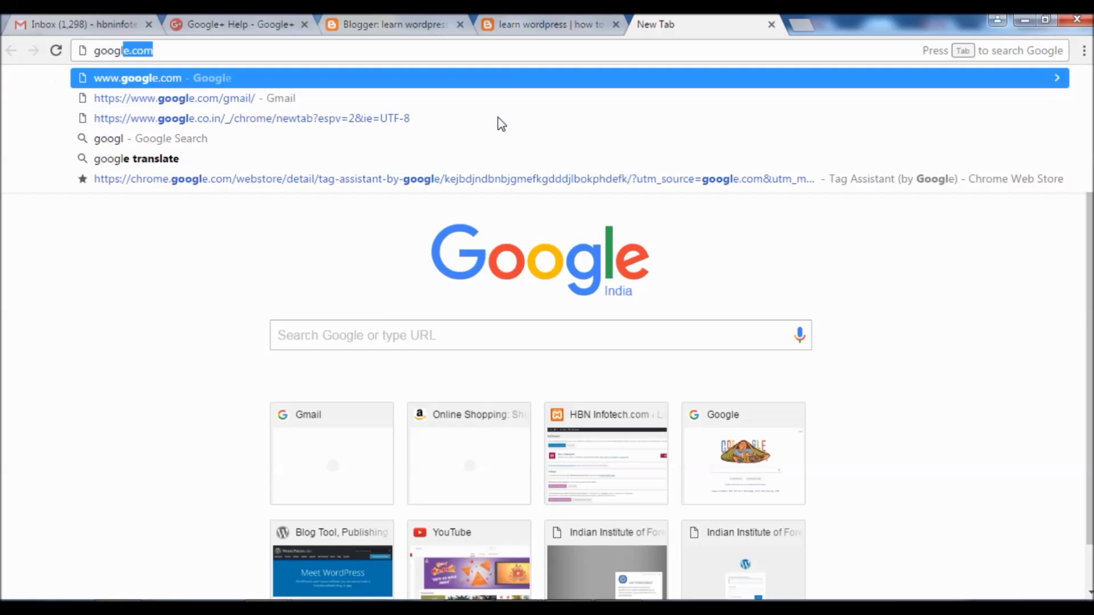
text(e transla)
Open the Google Translate site, load wordpress.org in a new tab, and select its address
key(Return)
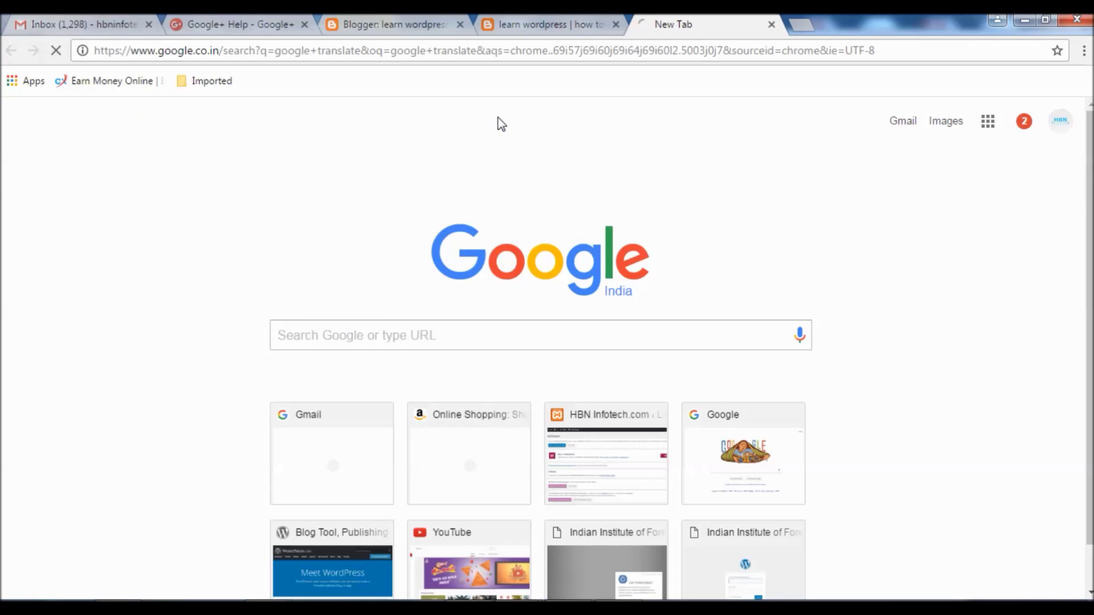
scroll(155, 246, down, 1)
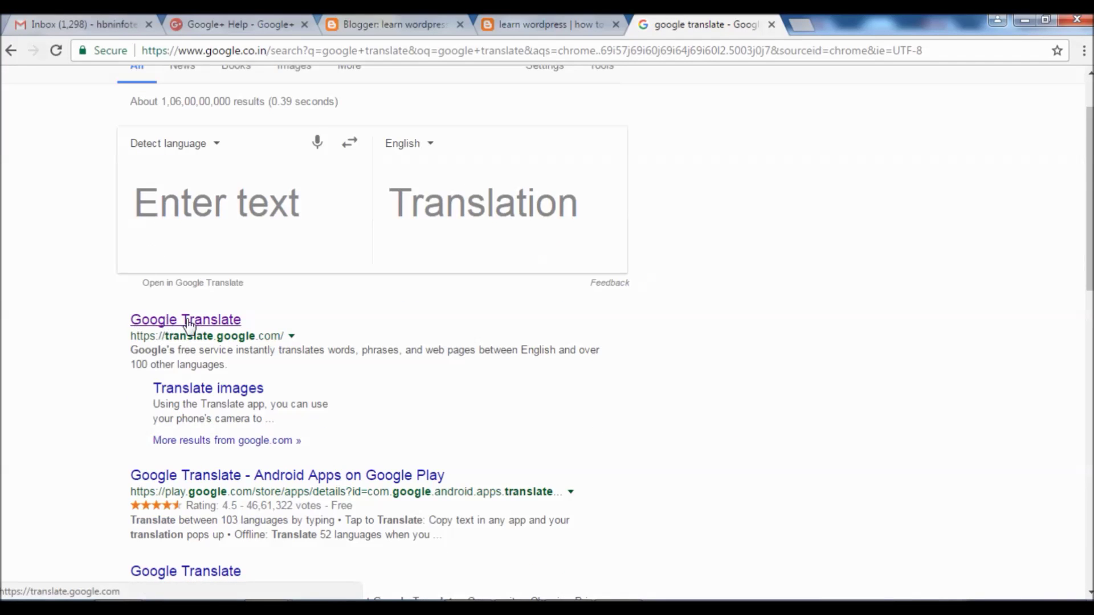
click(185, 324)
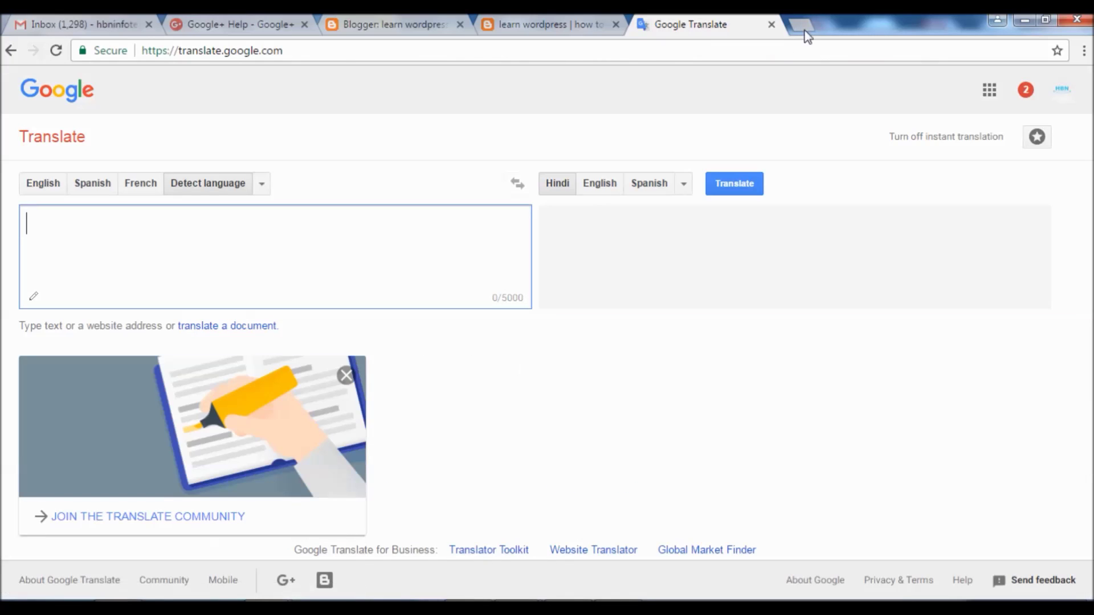
click(803, 25)
text(word)
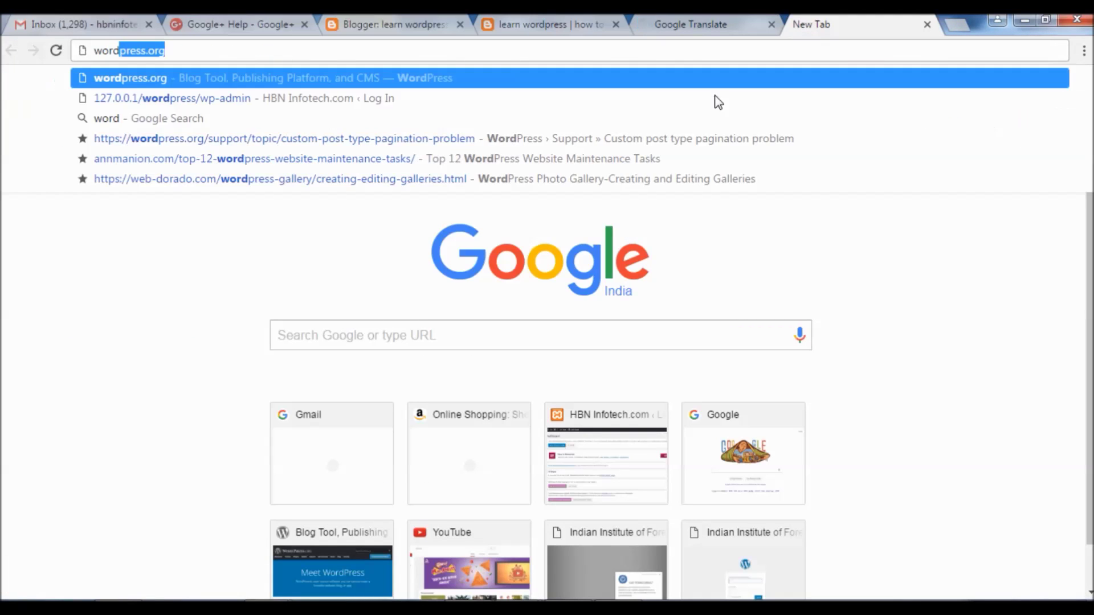
key(Return)
click(315, 50)
Translate the wordpress.org address from English into Hindi
click(701, 25)
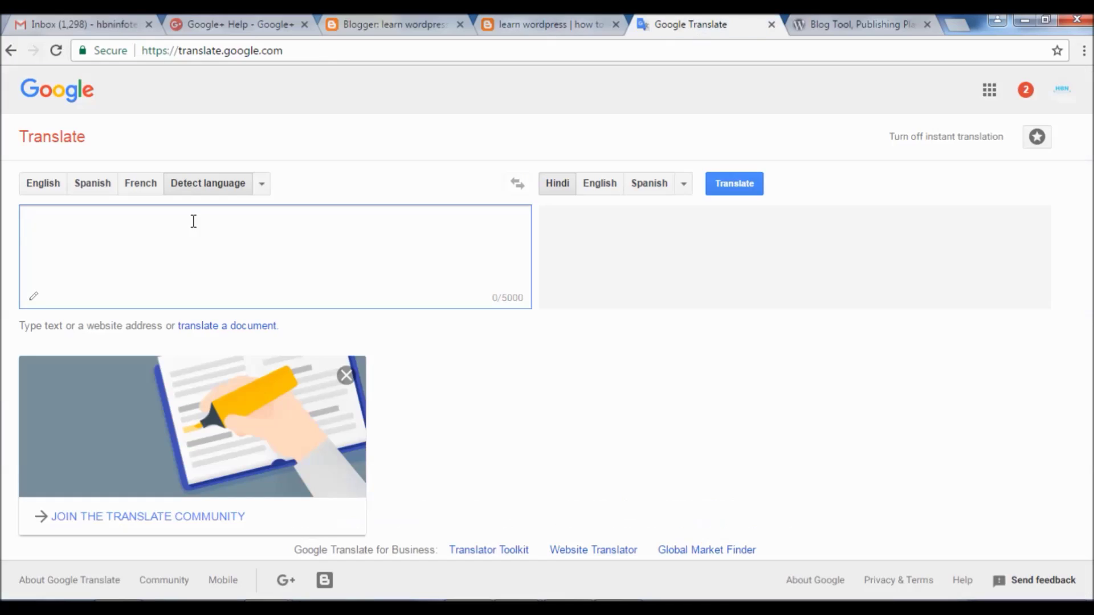
key(ctrl+v)
click(684, 183)
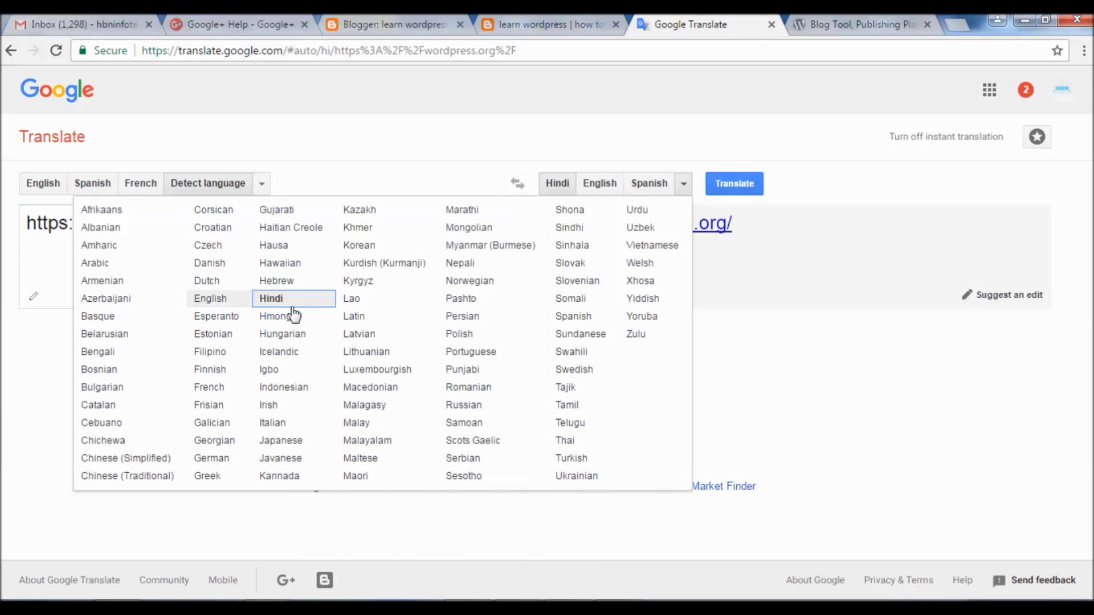
click(277, 297)
click(729, 186)
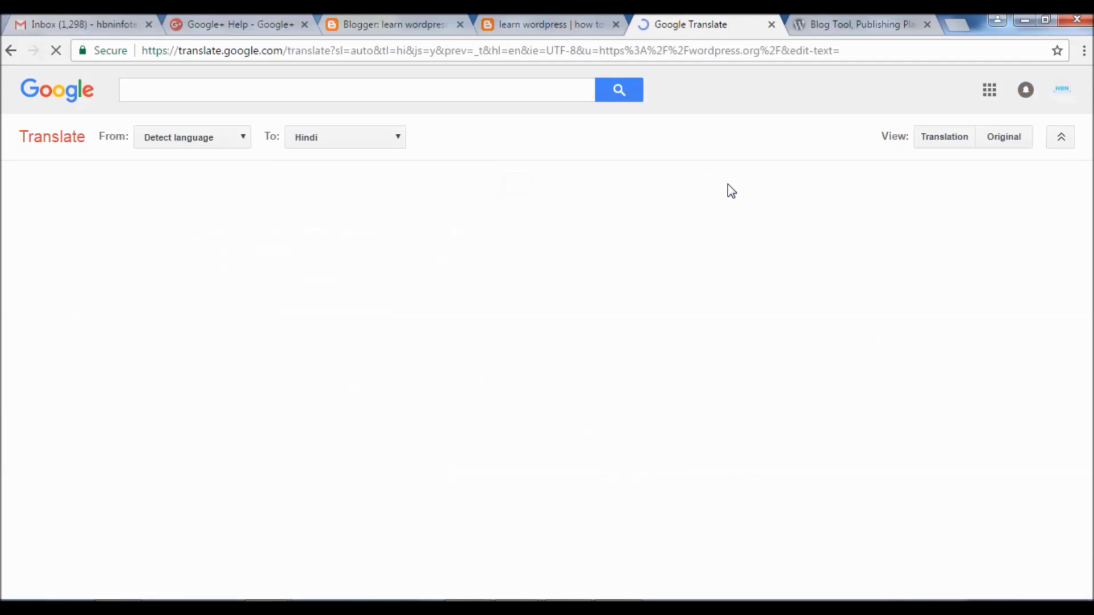
scroll(411, 357, down, 4)
scroll(413, 362, up, 2)
scroll(413, 361, up, 2)
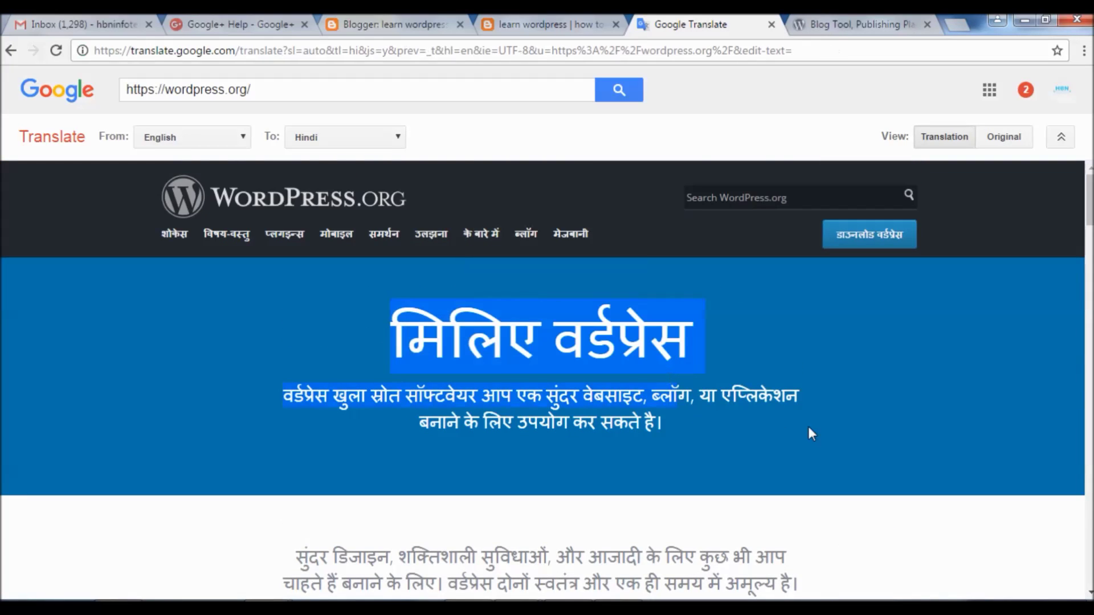
scroll(814, 434, down, 2)
scroll(816, 436, up, 2)
scroll(851, 308, down, 1)
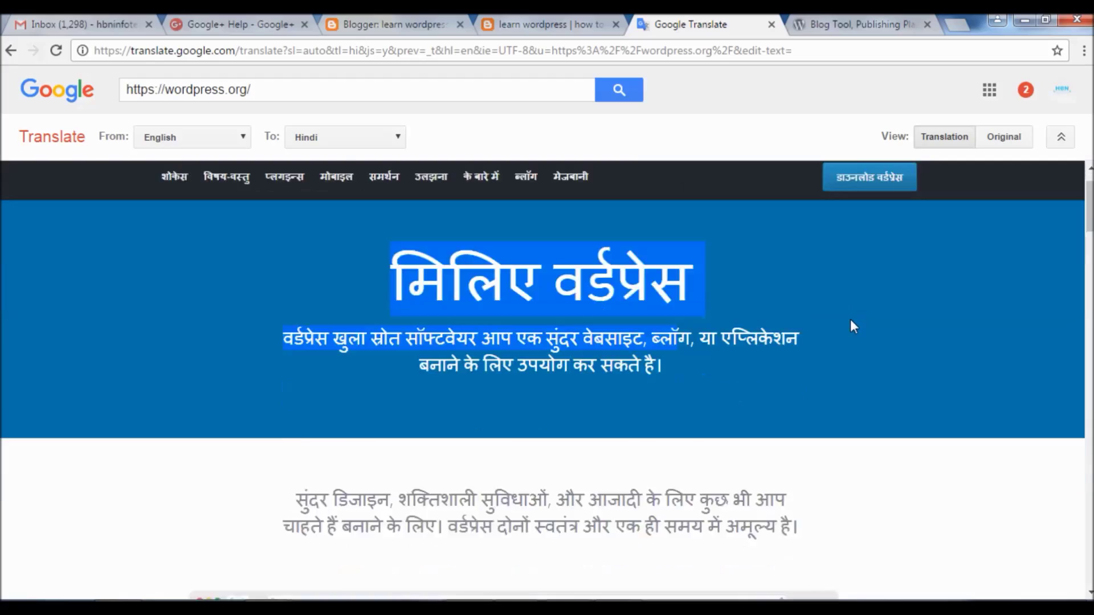
scroll(851, 321, down, 9)
scroll(852, 320, up, 5)
scroll(851, 321, up, 5)
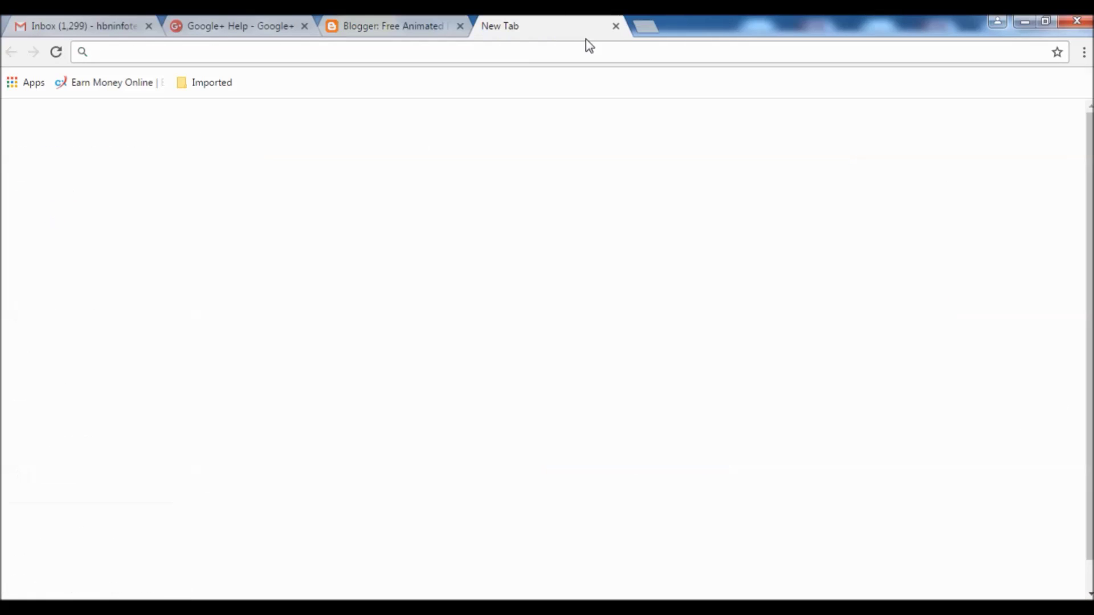
text(google translate)
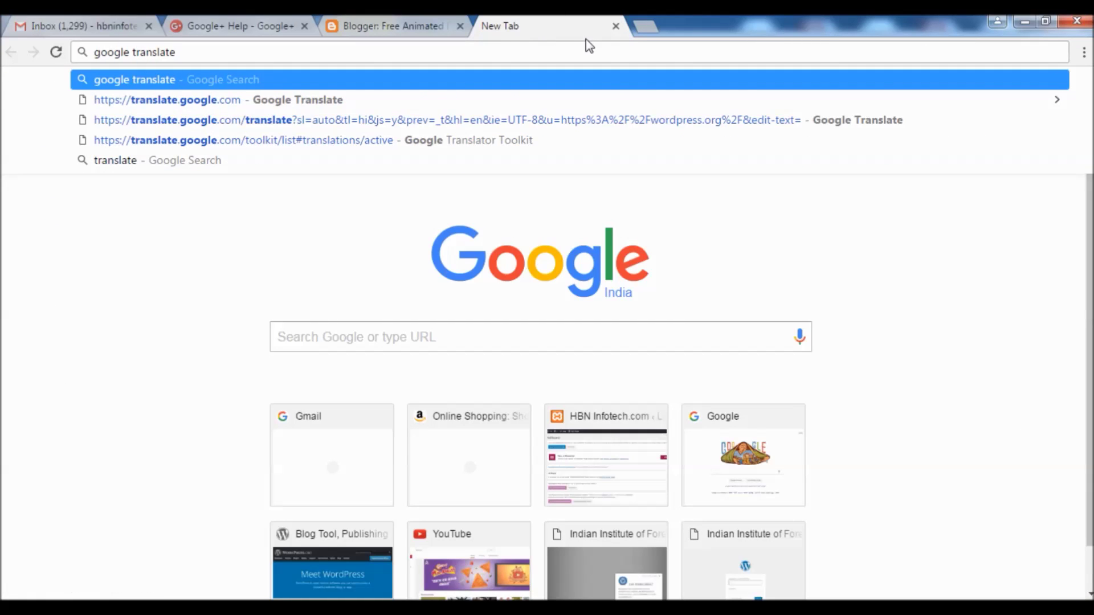
Go from a google translate search to Website Translator and start adding a website
key(Return)
scroll(195, 319, down, 1)
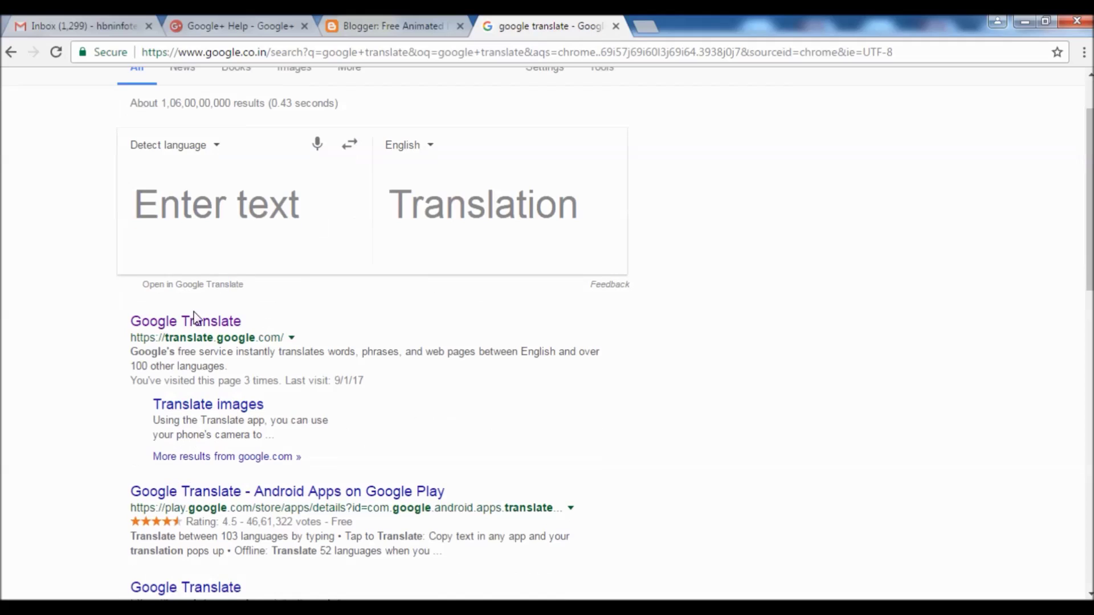
click(197, 323)
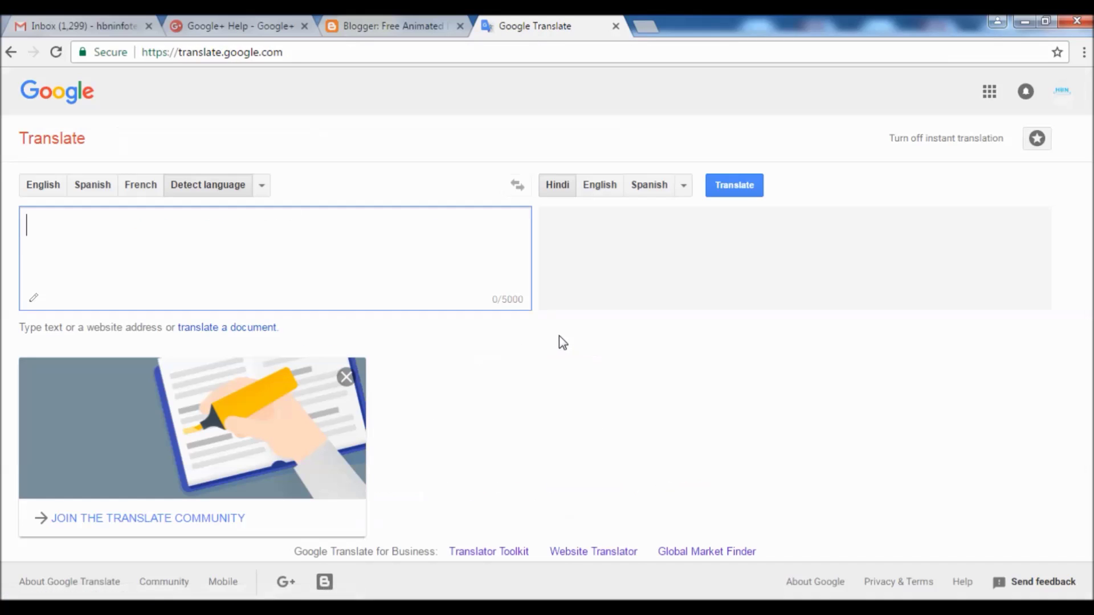
click(590, 552)
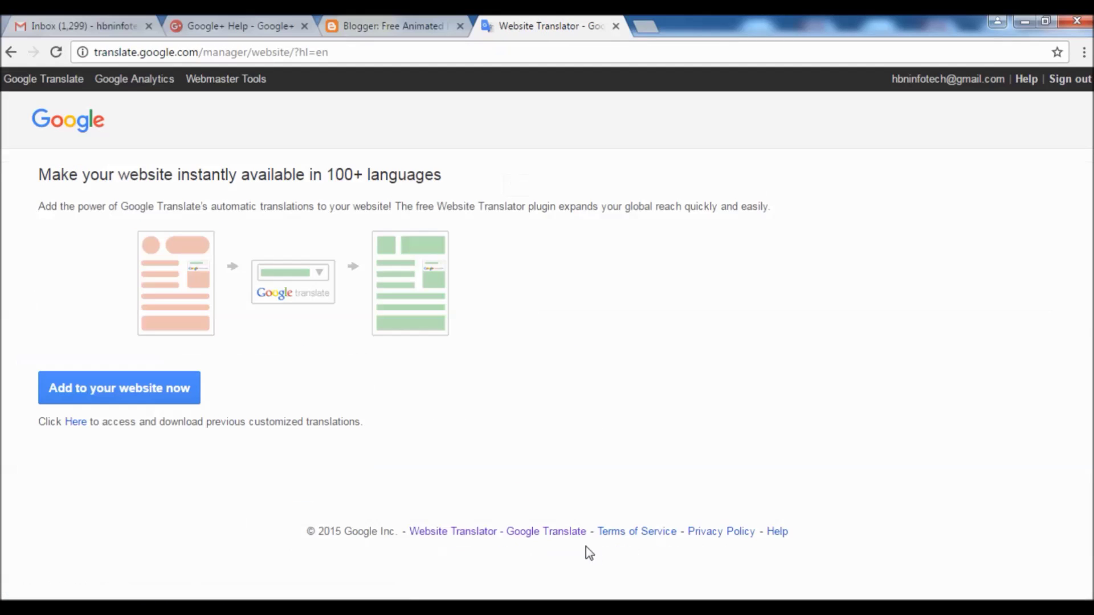
click(122, 388)
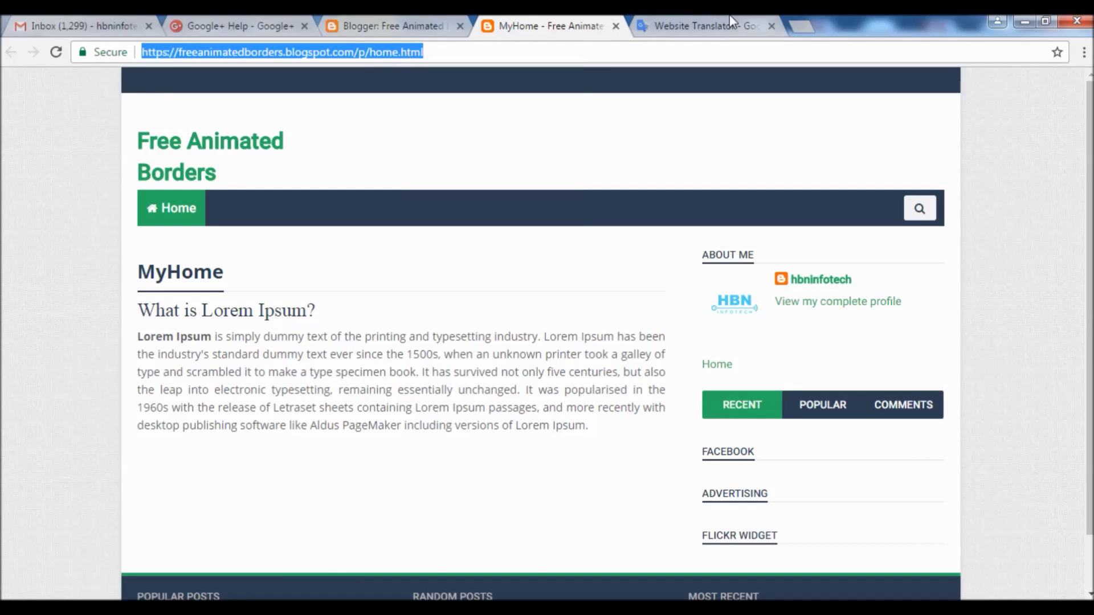
Enter the blog address without its /p/home.html path as the website to translate
click(731, 18)
drag(246, 346, 2, 352)
key(ctrl+v)
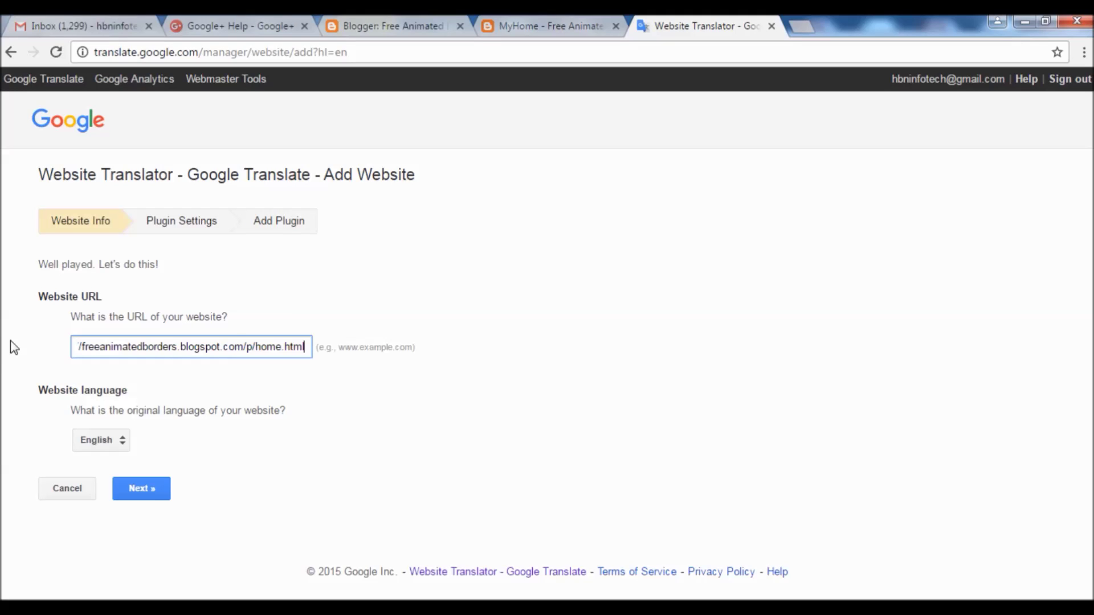
drag(307, 346, 248, 350)
key(BackSpace)
click(139, 489)
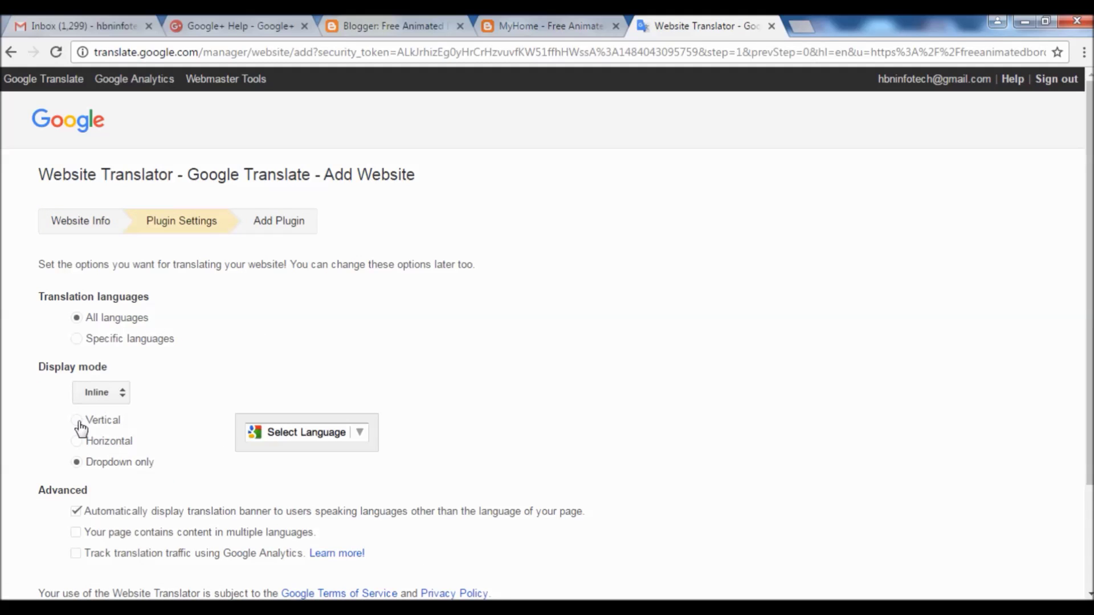
Choose Horizontal display mode, generate the widget code, and select the snippet
click(79, 421)
click(77, 441)
click(78, 463)
click(84, 444)
scroll(423, 393, down, 3)
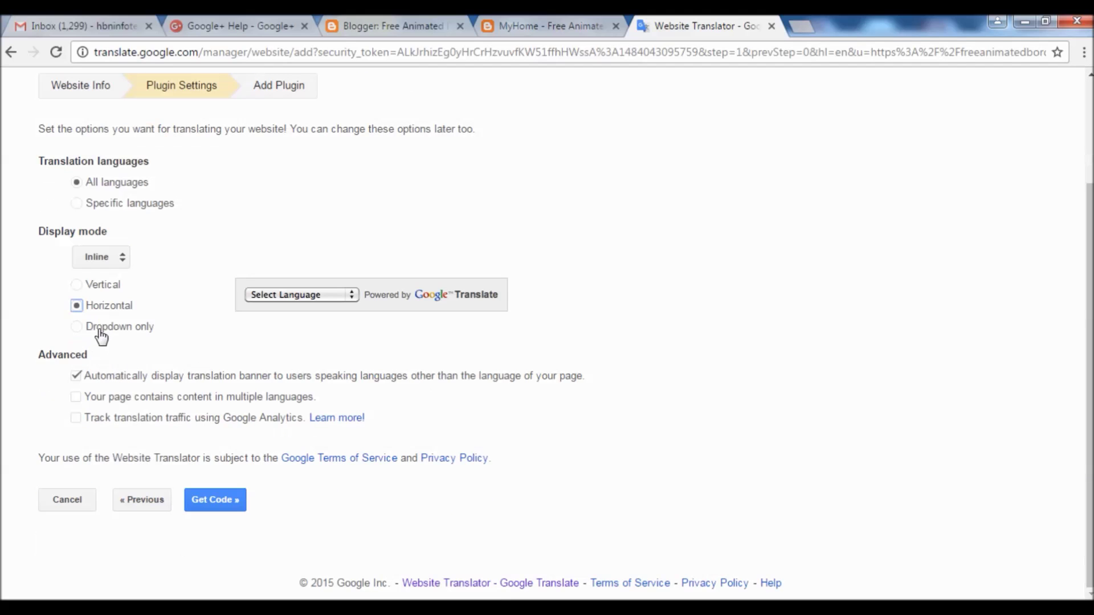
click(213, 500)
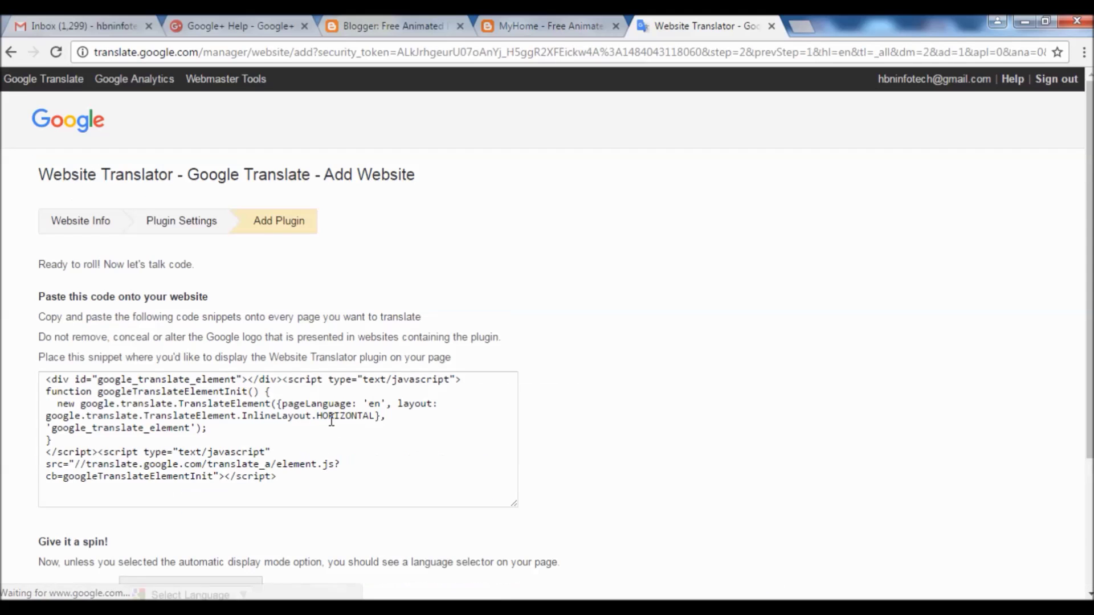
drag(281, 477, 17, 373)
key(ctrl+c)
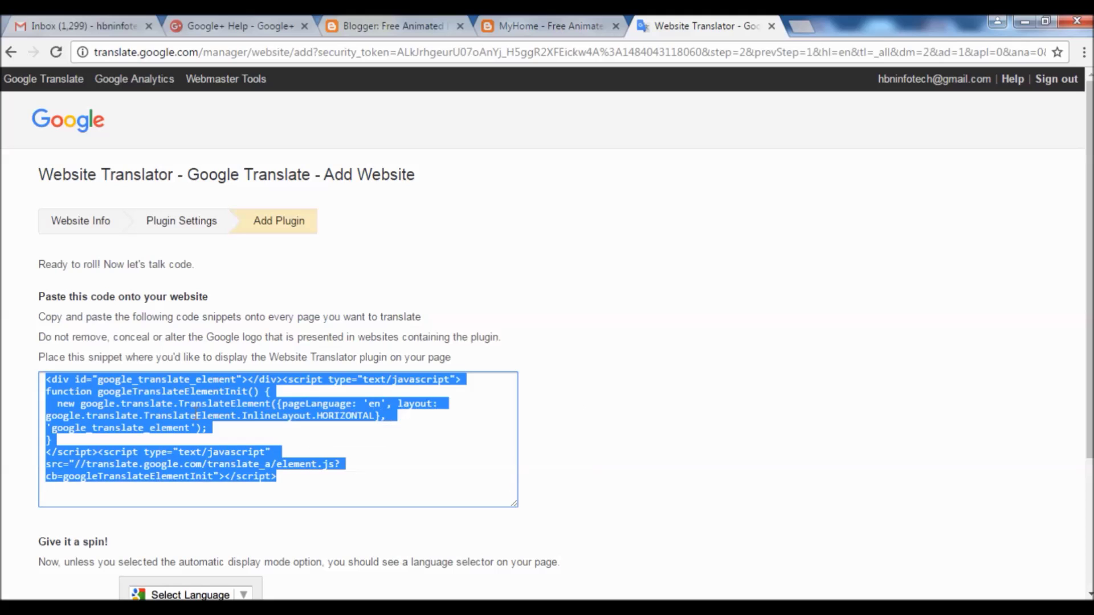
click(416, 28)
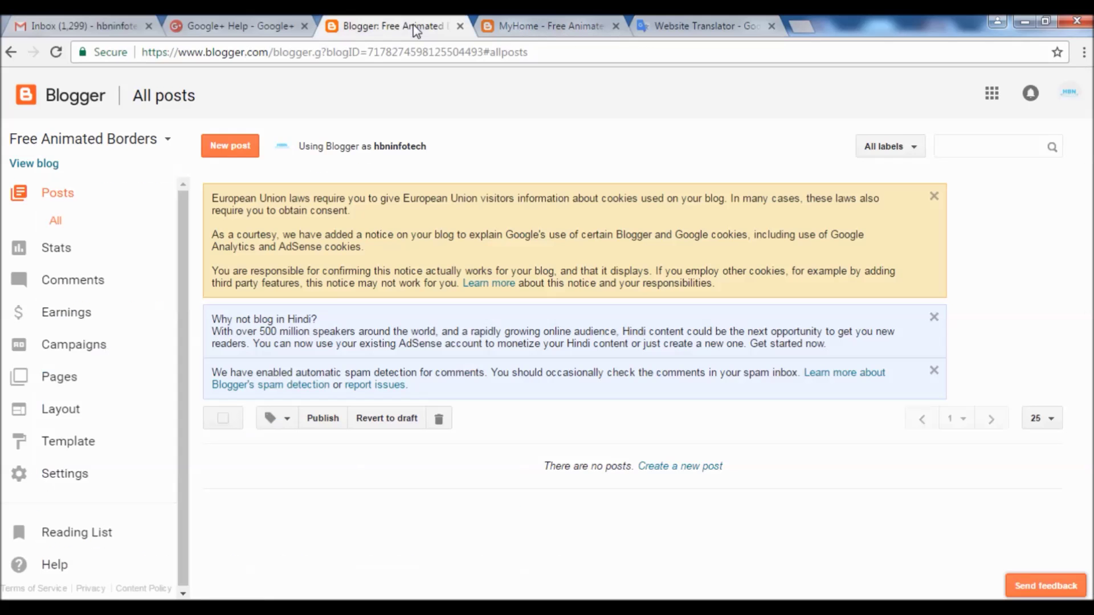
Paste the translate code at the top of MyHome's HTML and move the div tag to line 1
click(60, 380)
click(247, 477)
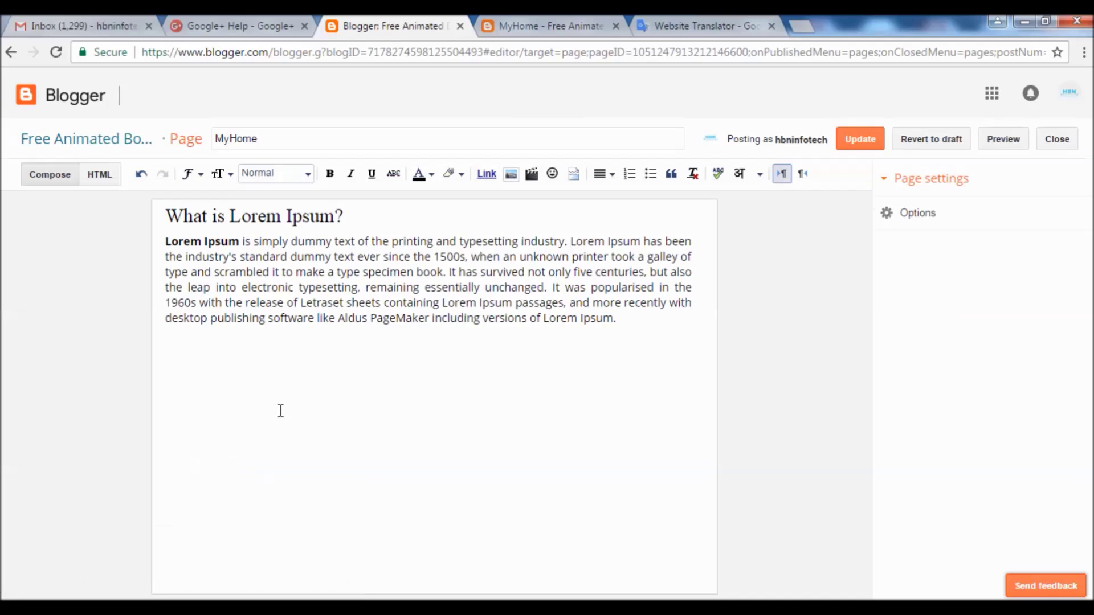
click(110, 176)
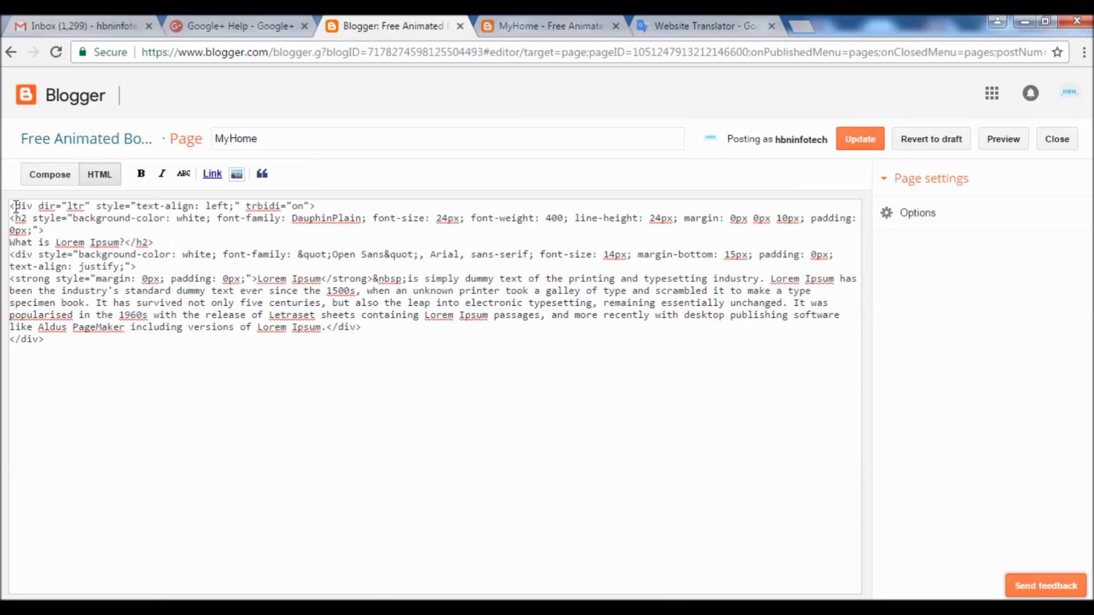
key(Return)
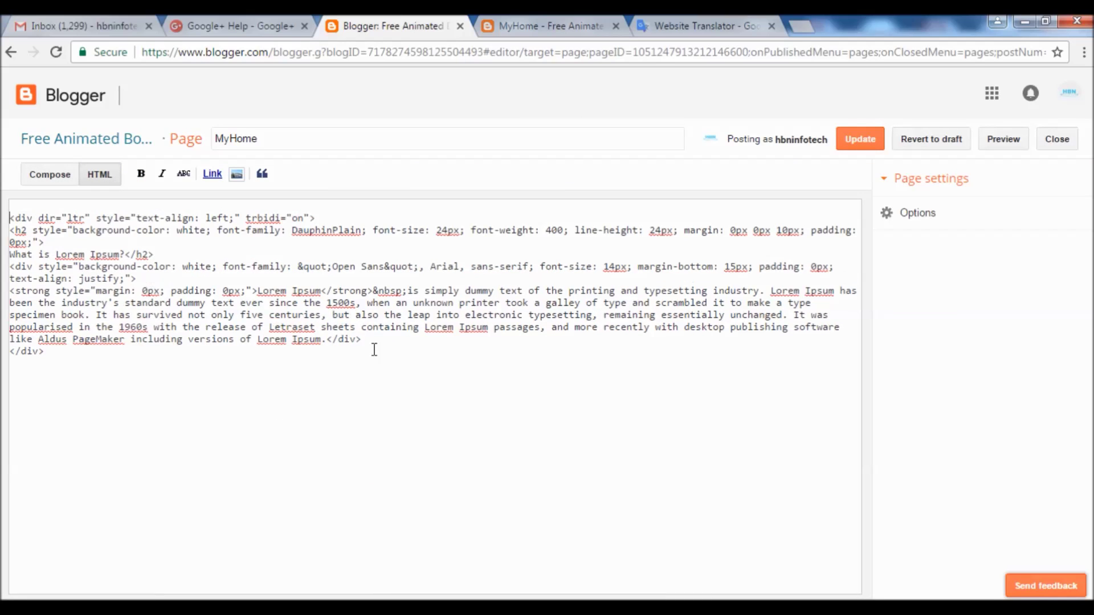
key(Return)
key(Return)
key(Return)
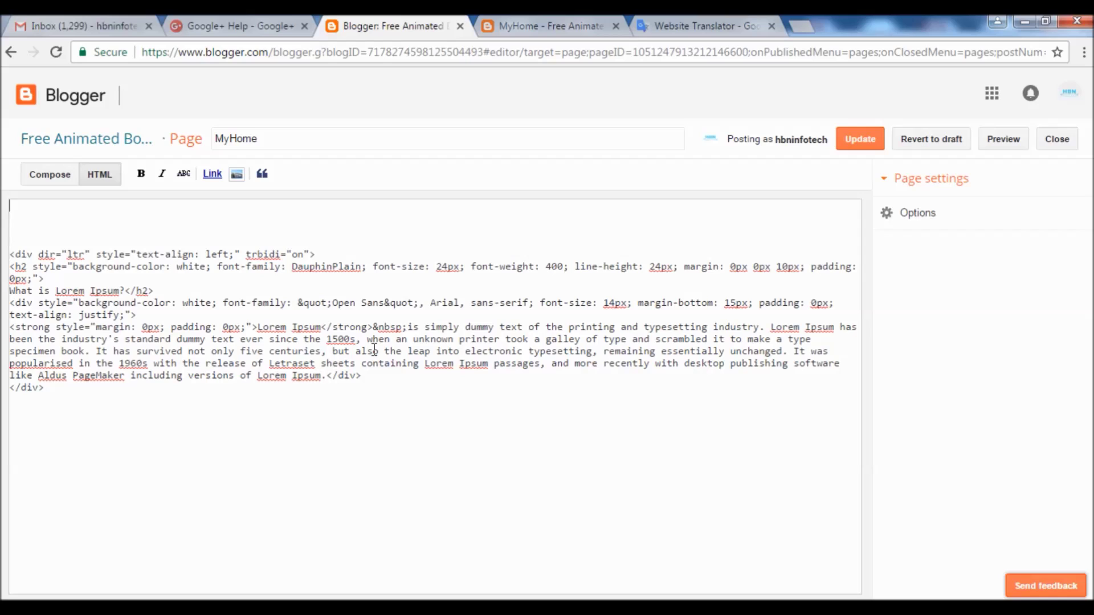
key(ctrl+v)
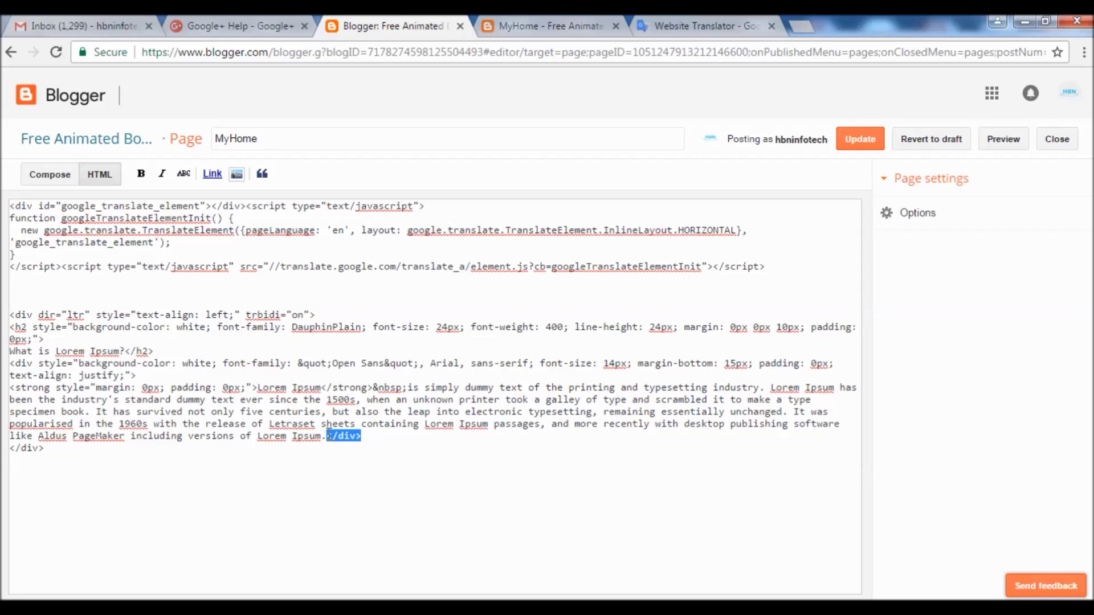
key(ctrl+x)
click(11, 207)
key(ctrl+v)
key(BackSpace)
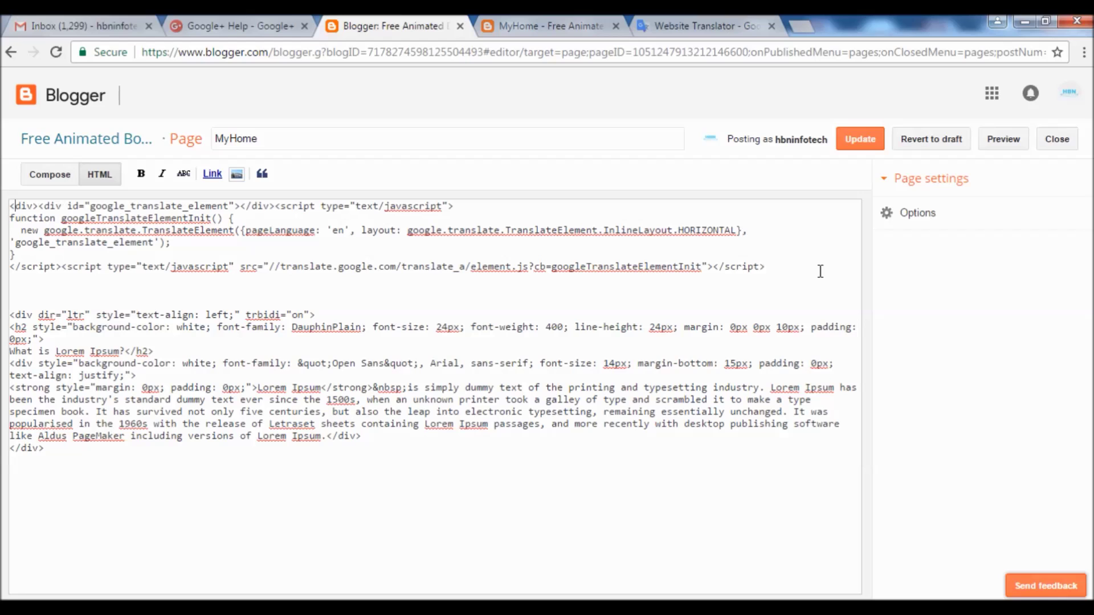
Update the MyHome page to save the added translate widget code
click(859, 139)
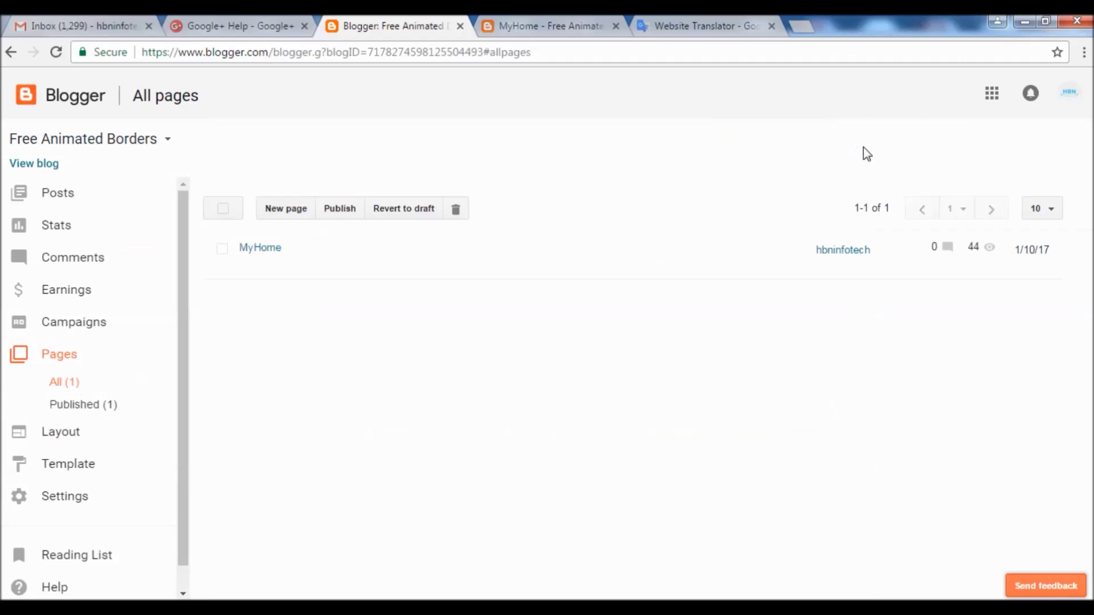